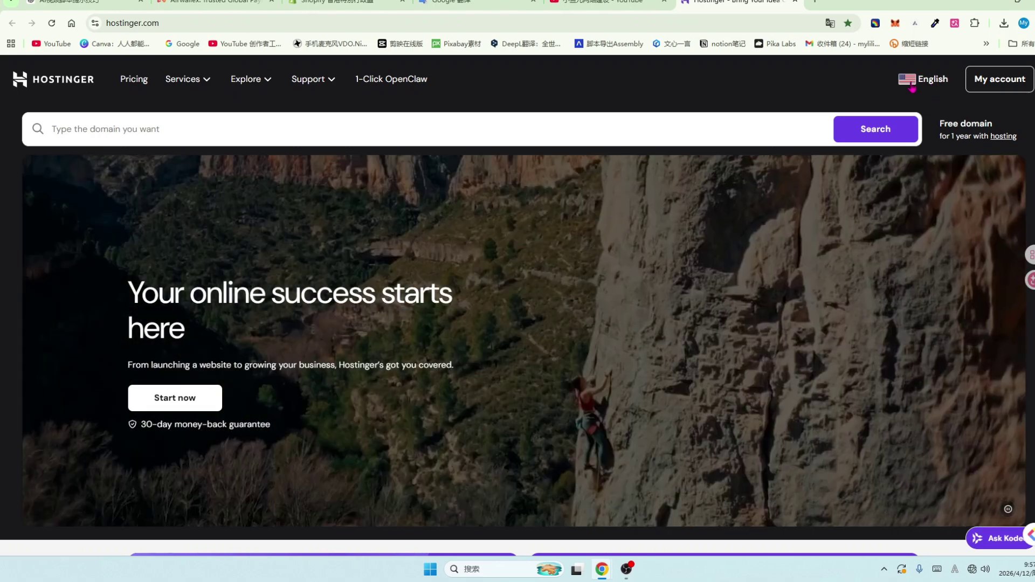
Switch the website's country and language to 中国 (中文).
left_click(933, 80)
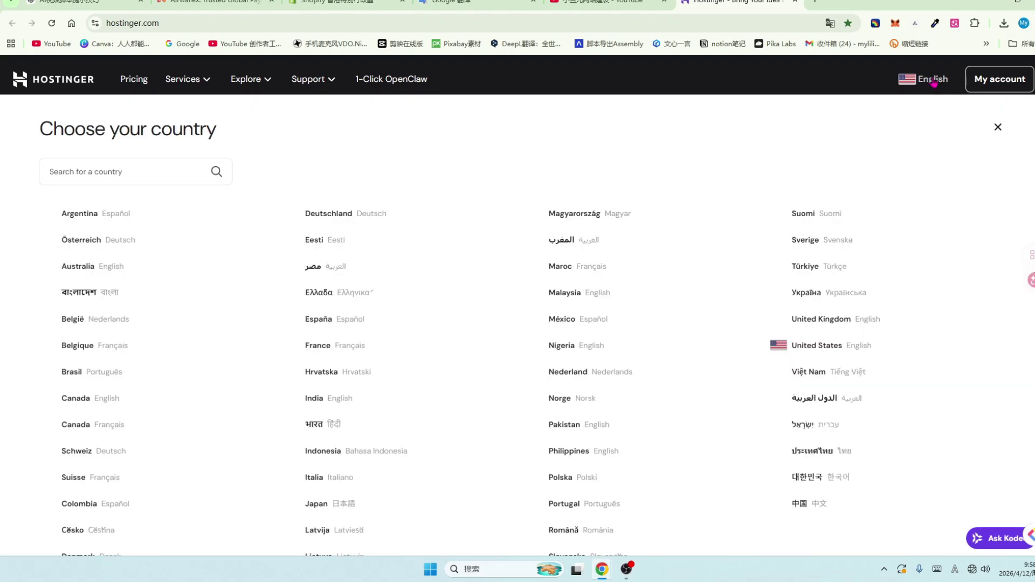
scroll(738, 202, "down", 1)
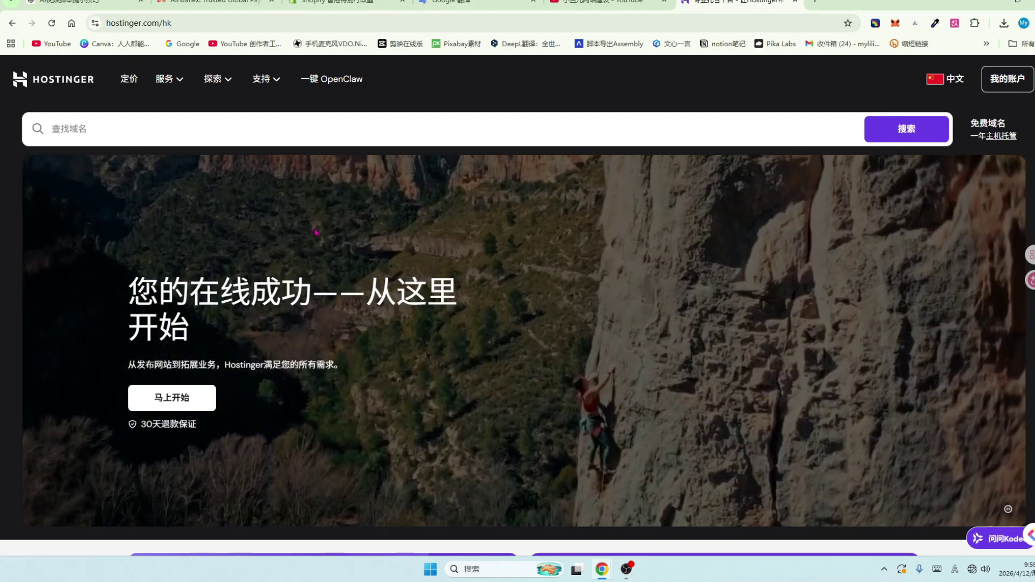
Open the pricing page (定价) and bring the 48-month website hosting plans into view.
scroll(691, 313, "down", 1)
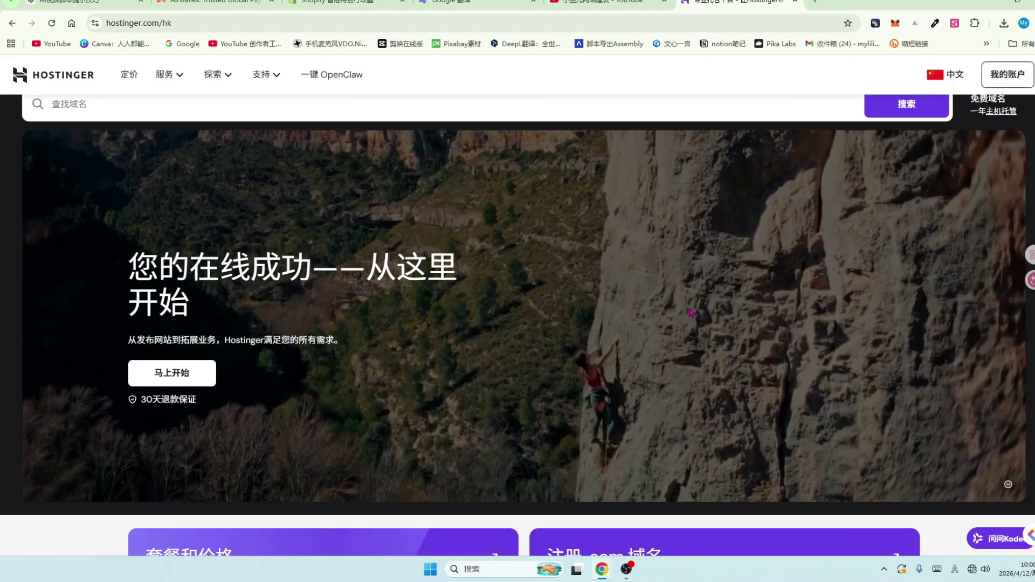
scroll(690, 313, "down", 1)
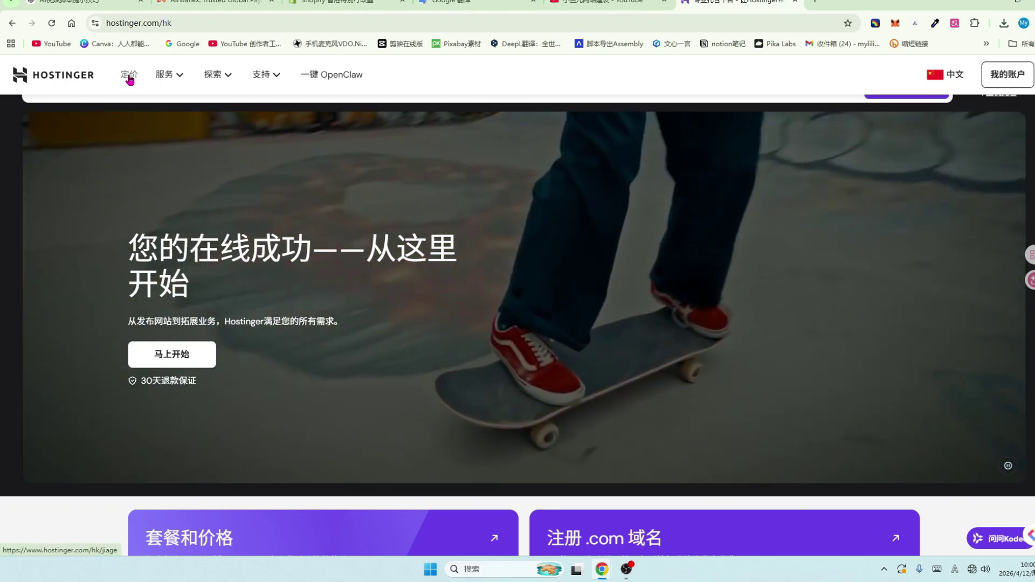
left_click(127, 82)
scroll(828, 237, "down", 7)
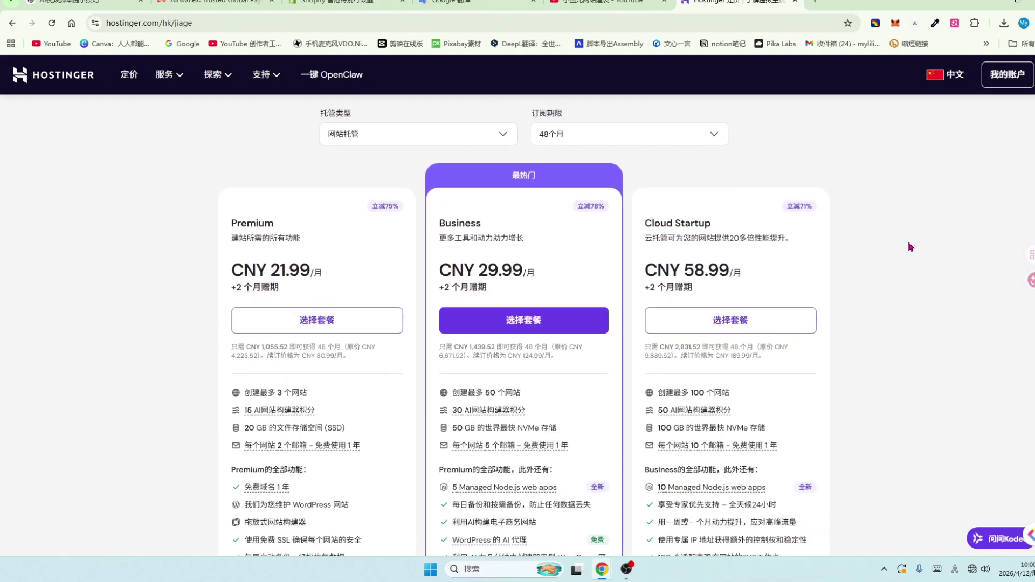
Compare the Premium and Business plans by monthly price and number of websites allowed.
scroll(910, 246, "down", 1)
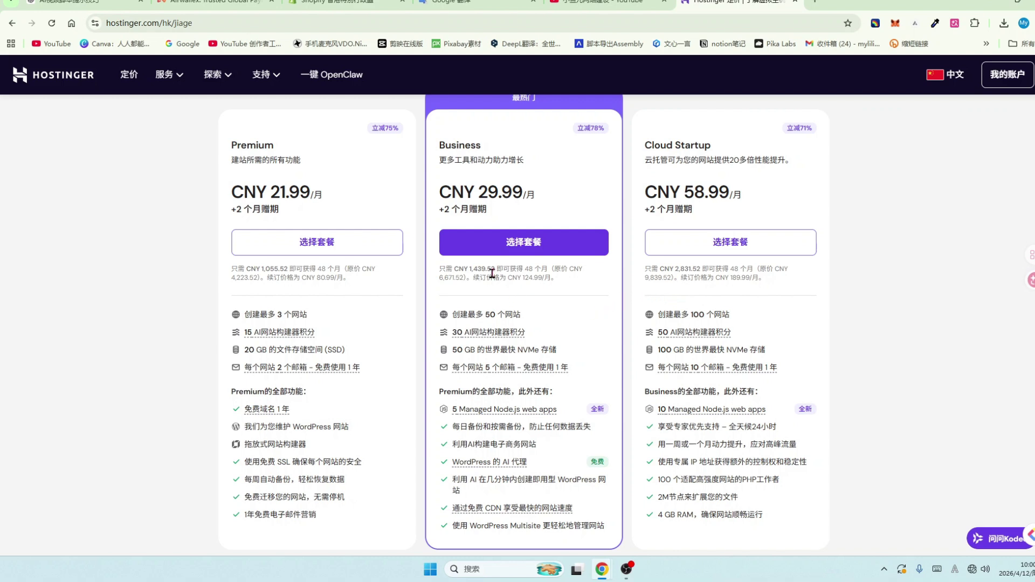
scroll(520, 216, "up", 1)
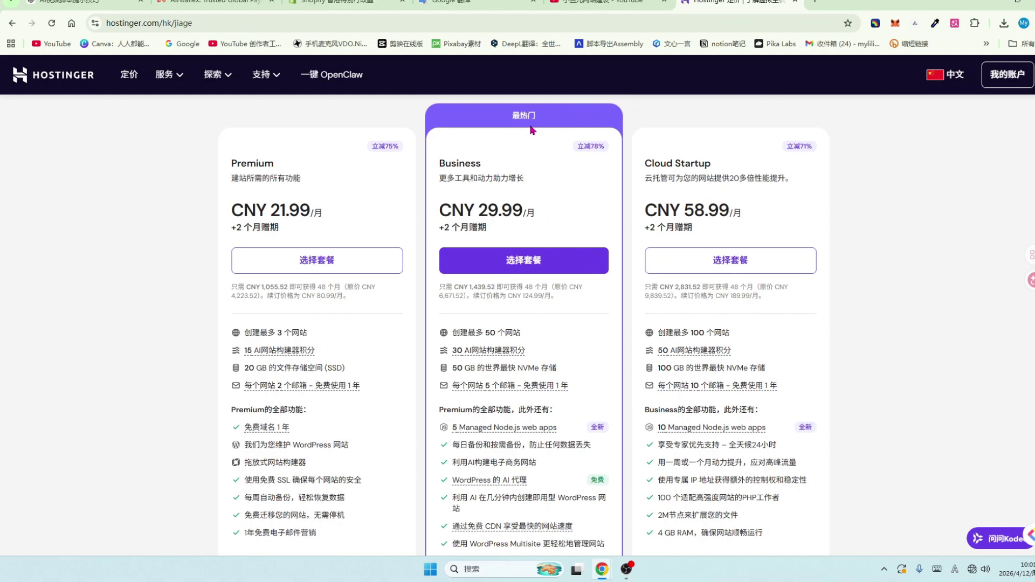
left_click_drag(482, 214, 518, 210)
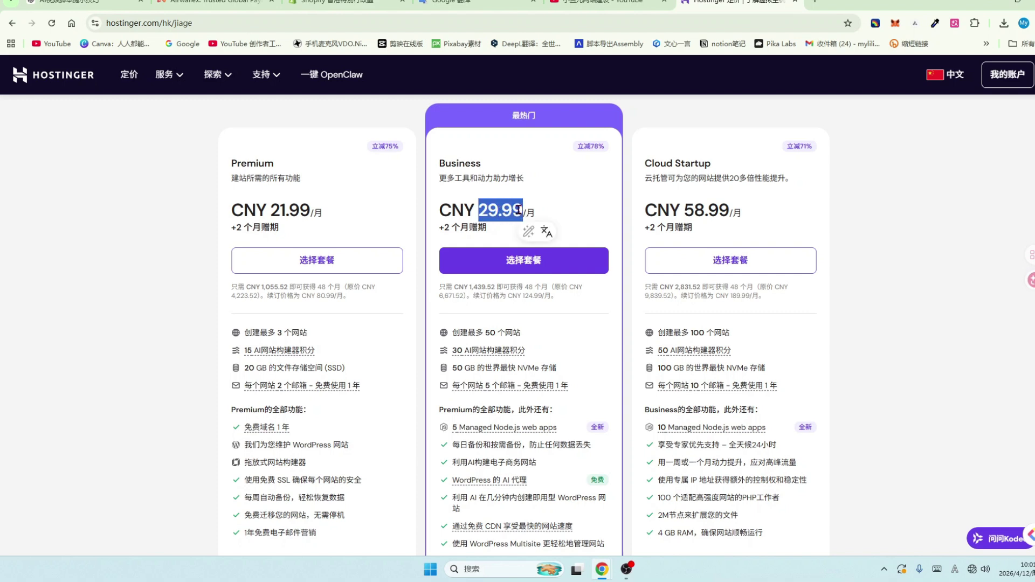
left_click(576, 216)
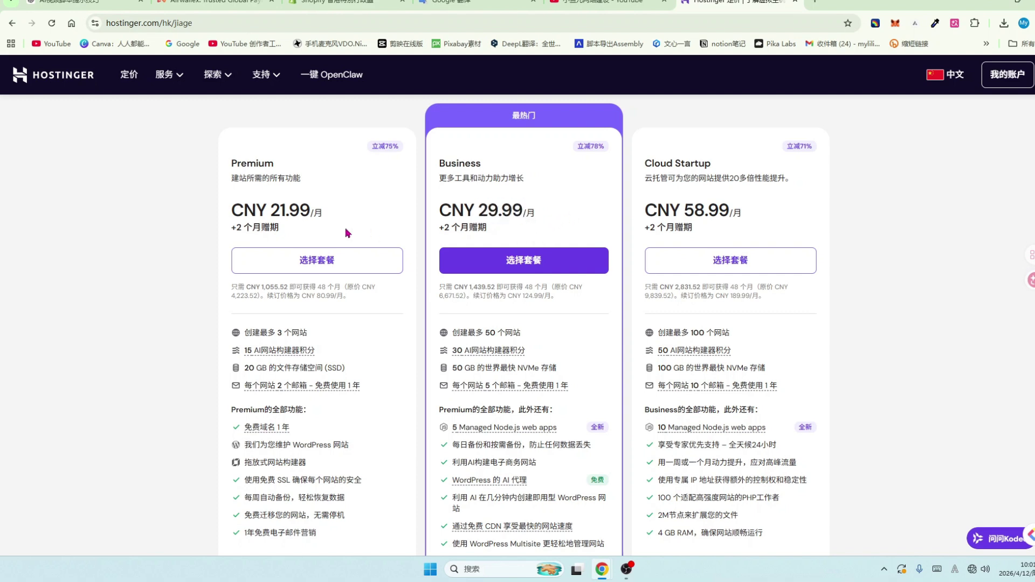
left_click_drag(481, 210, 524, 211)
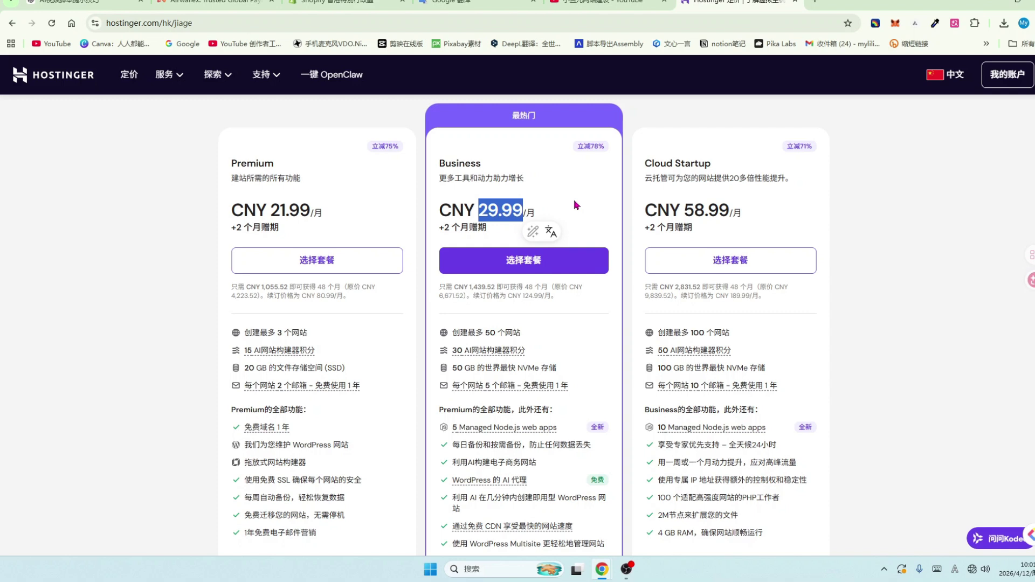
left_click(576, 205)
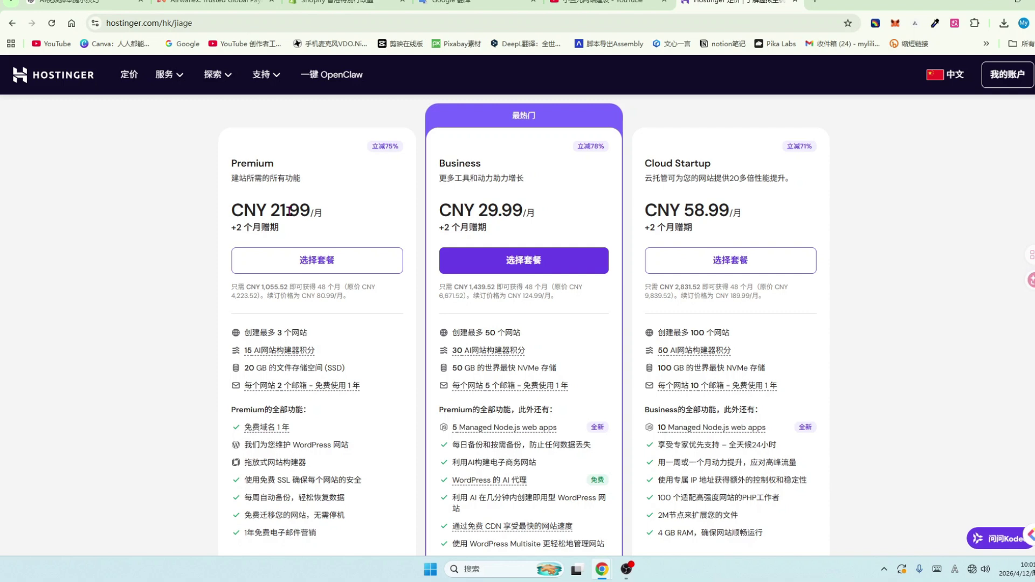
left_click_drag(266, 331, 299, 345)
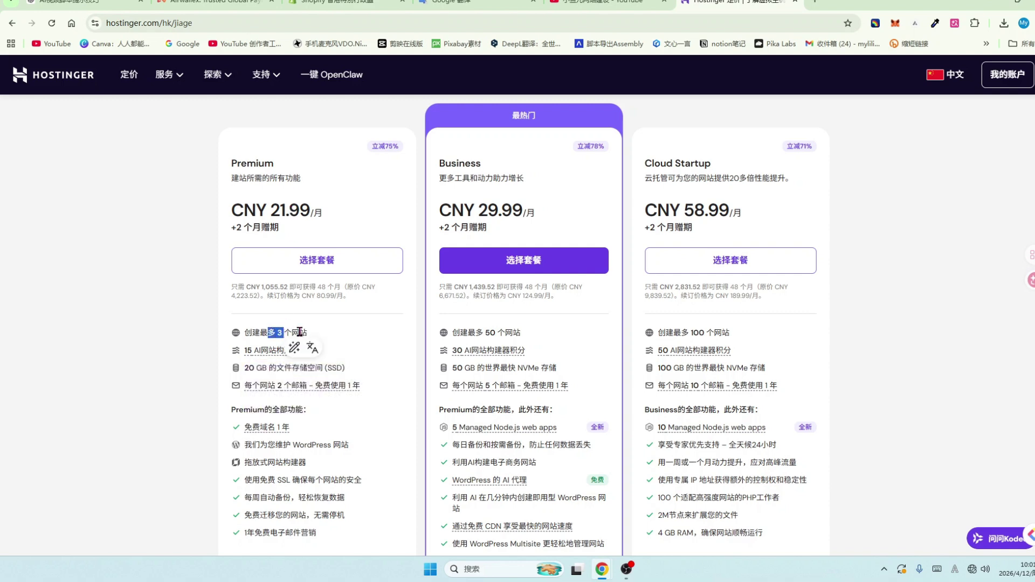
left_click(482, 210)
left_click_drag(483, 210, 521, 212)
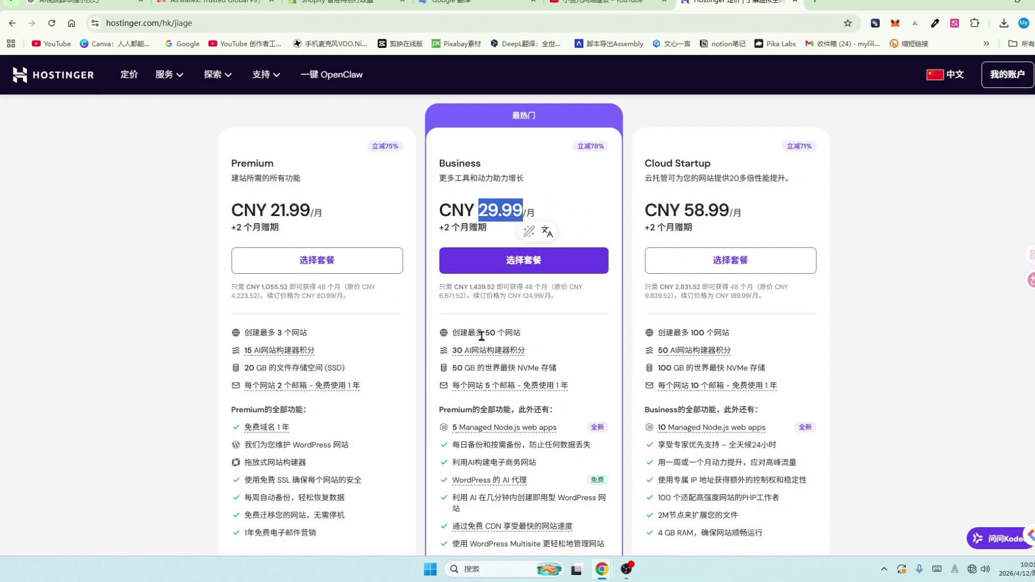
double_click(489, 333)
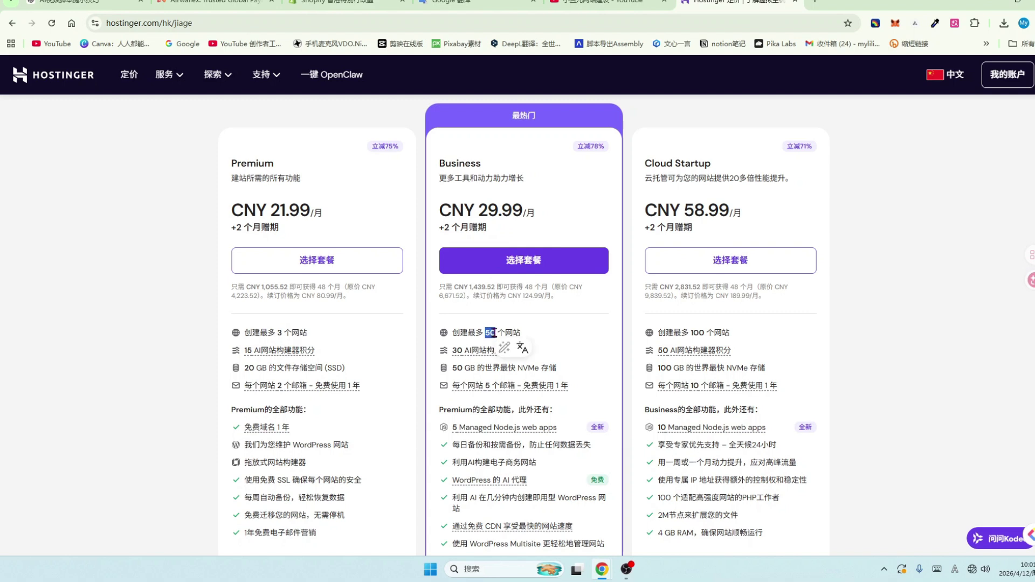
Examine the Cloud Startup plan's monthly price and its dedicated IP address feature.
scroll(546, 334, "down", 1)
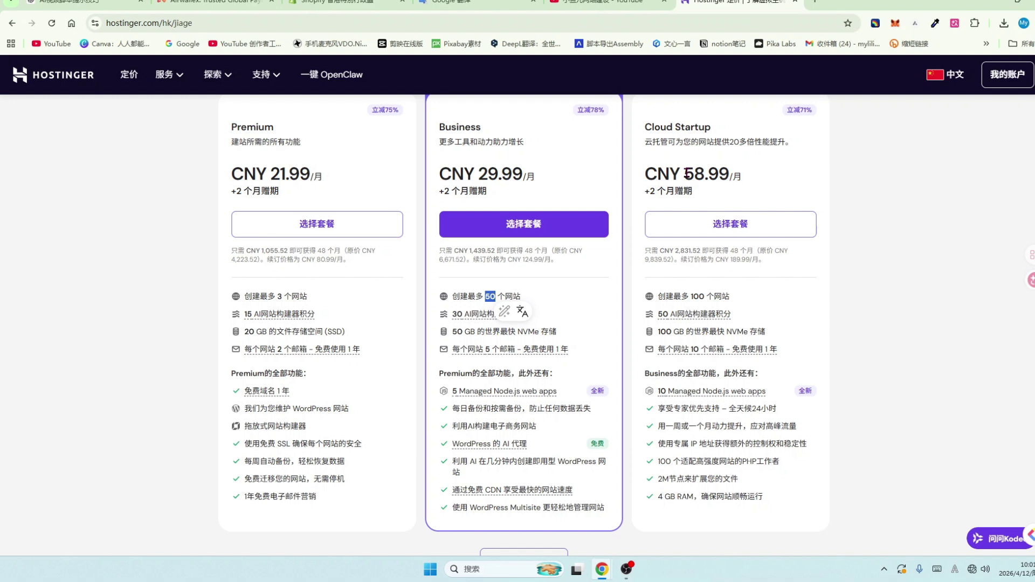
left_click_drag(684, 173, 729, 174)
scroll(671, 388, "down", 1)
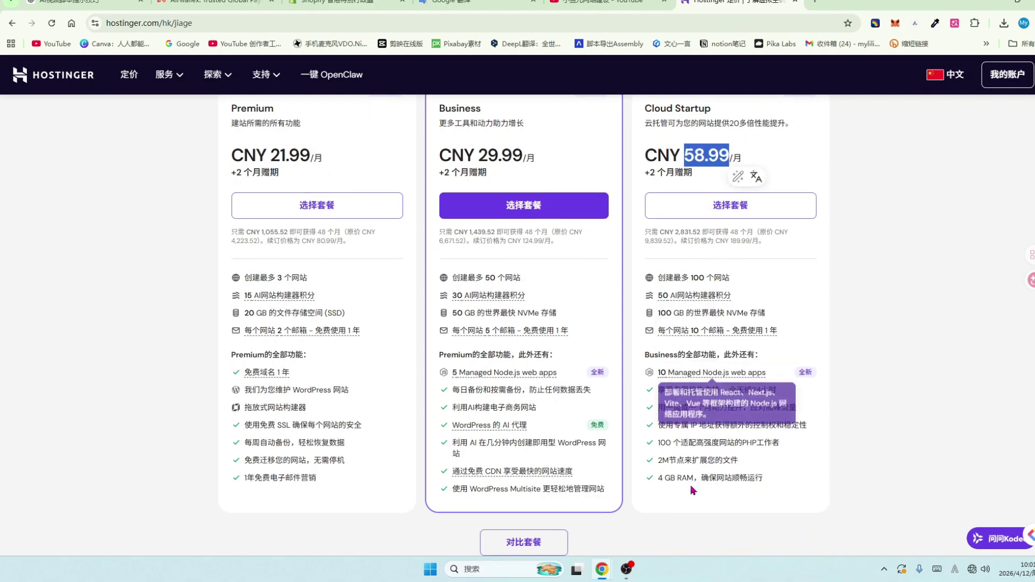
left_click_drag(659, 425, 814, 425)
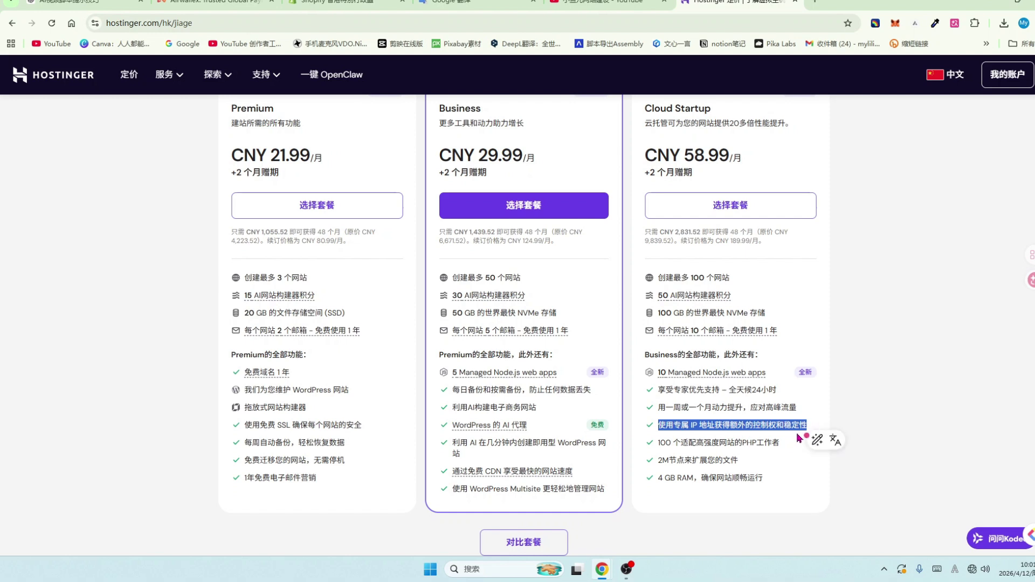
Choose the Business hosting plan so that it goes into the cart.
scroll(813, 432, "up", 1)
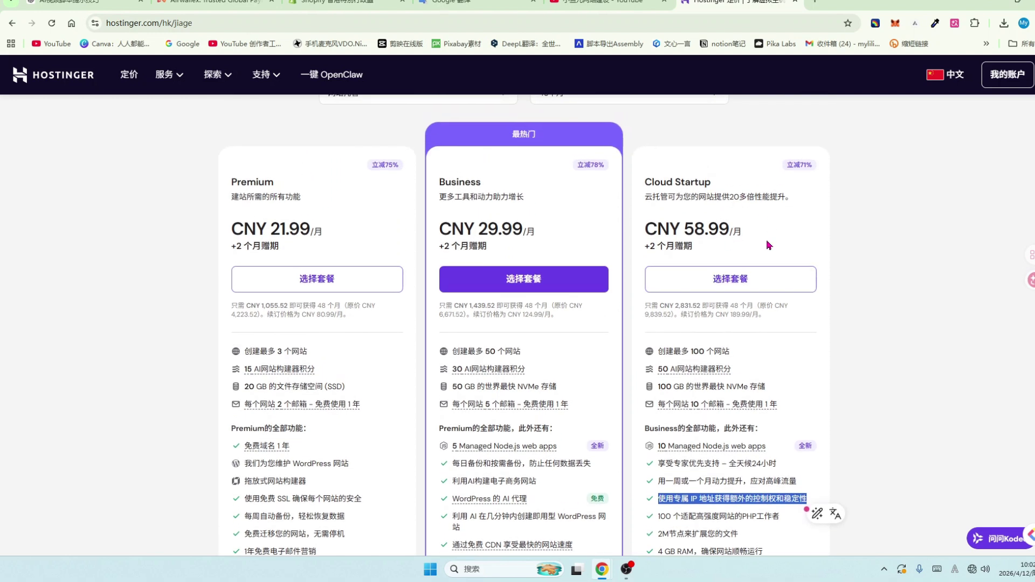
left_click(519, 284)
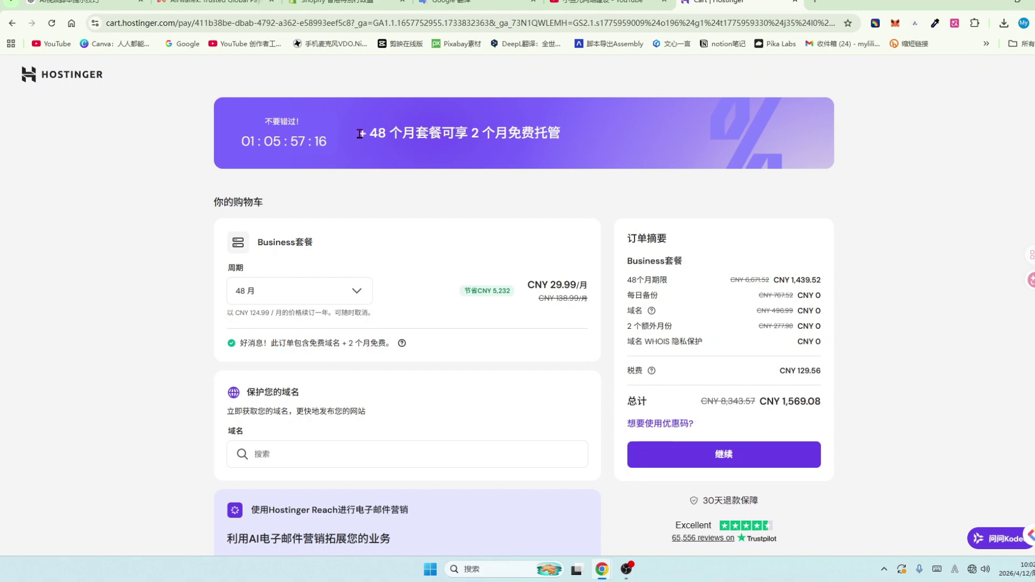
Review the cart's free-months offer for the 48-month plan, the refund guarantee and the domain section.
left_click_drag(361, 134, 560, 133)
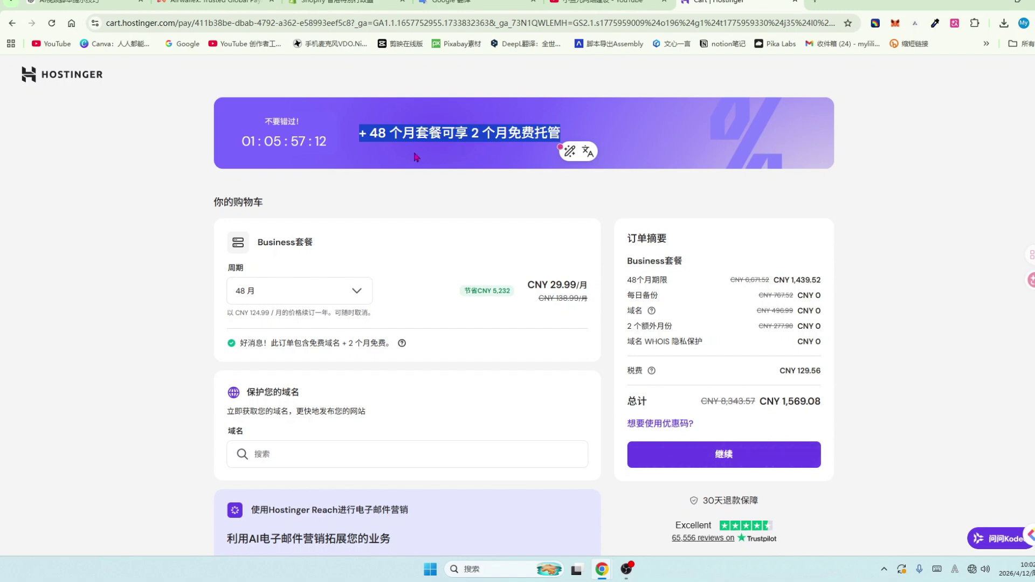
scroll(429, 235, "down", 1)
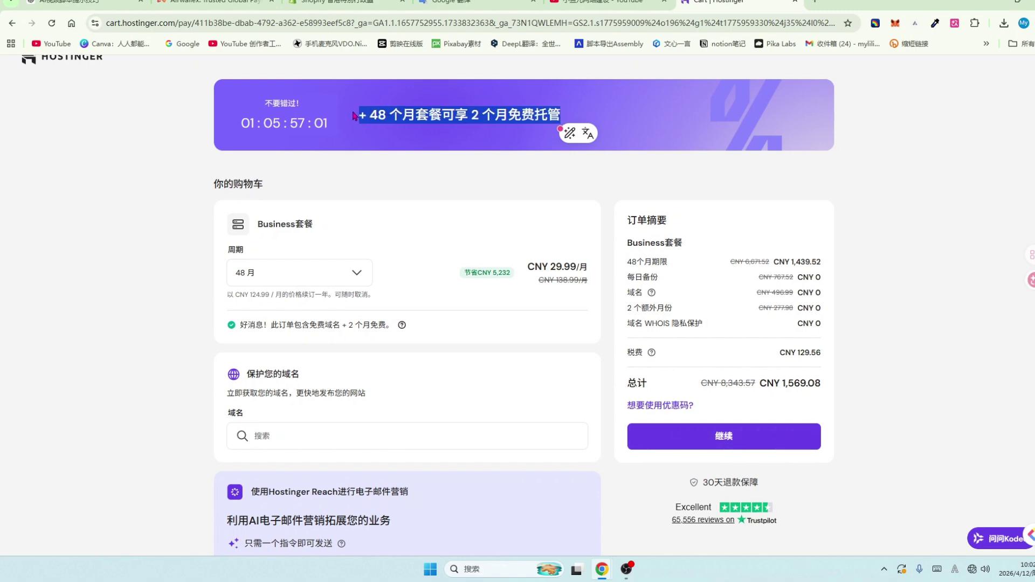
left_click(388, 111)
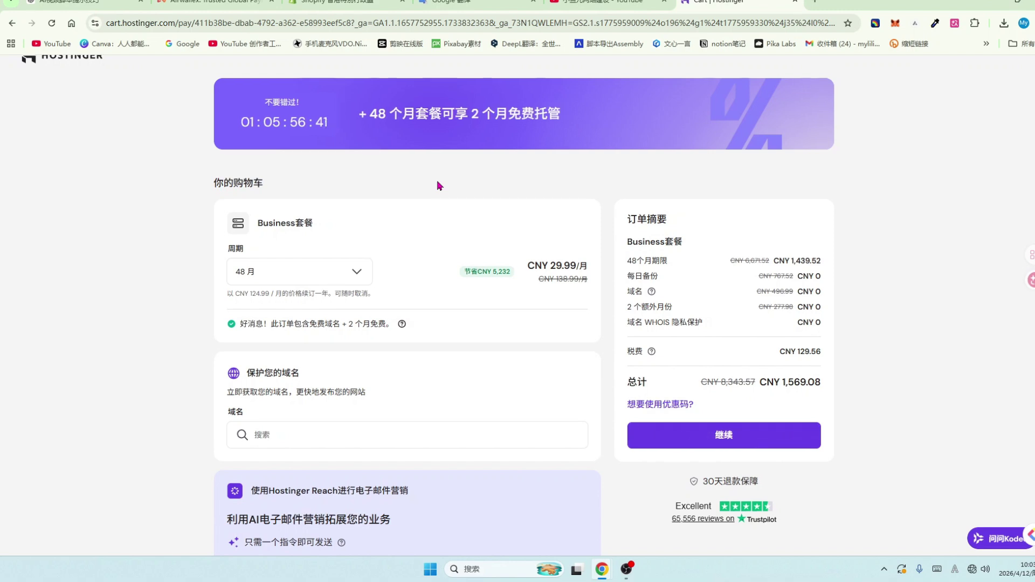
scroll(438, 185, "down", 1)
scroll(438, 186, "down", 1)
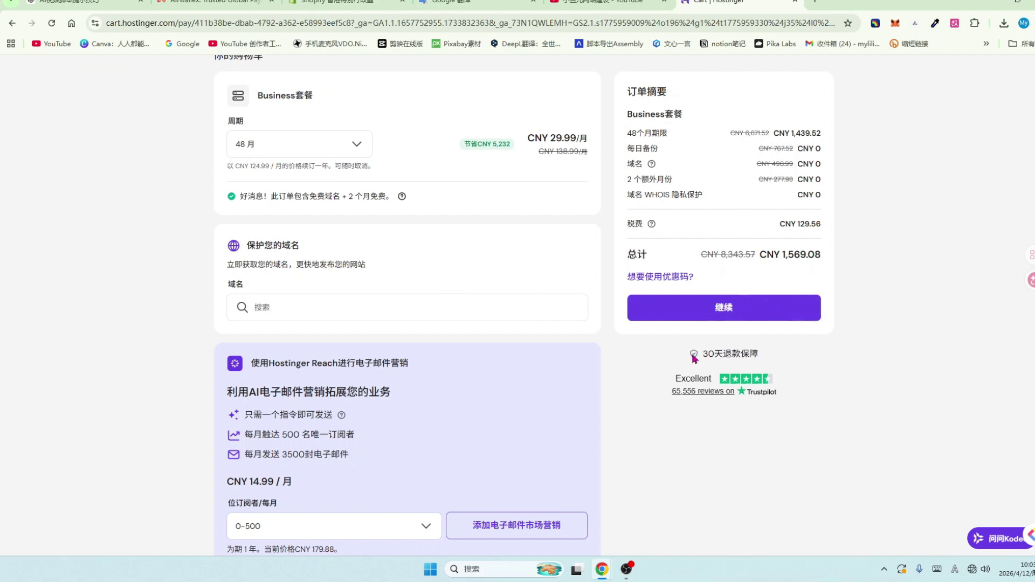
left_click_drag(697, 354, 770, 349)
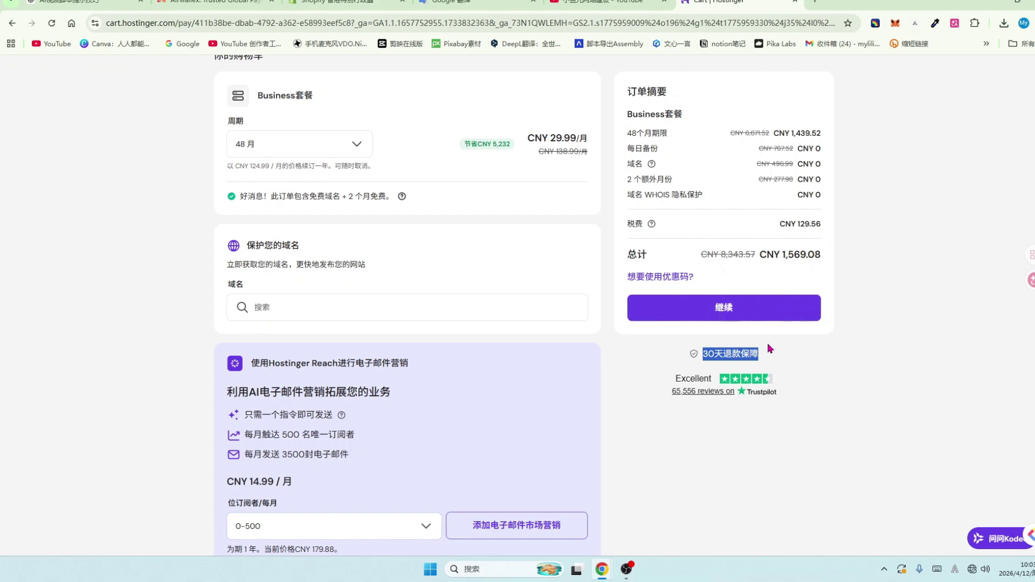
scroll(501, 370, "up", 3)
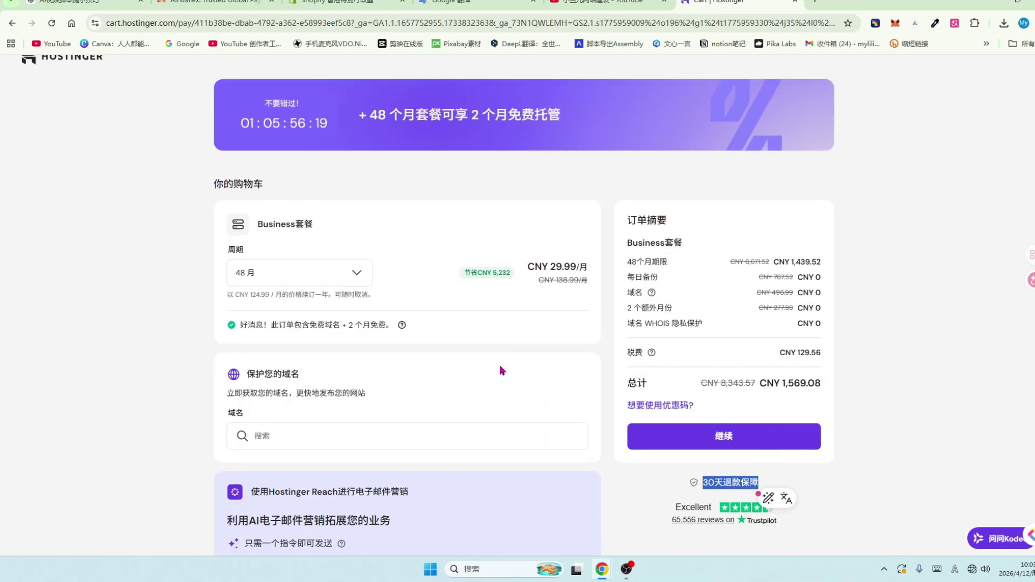
scroll(420, 275, "down", 2)
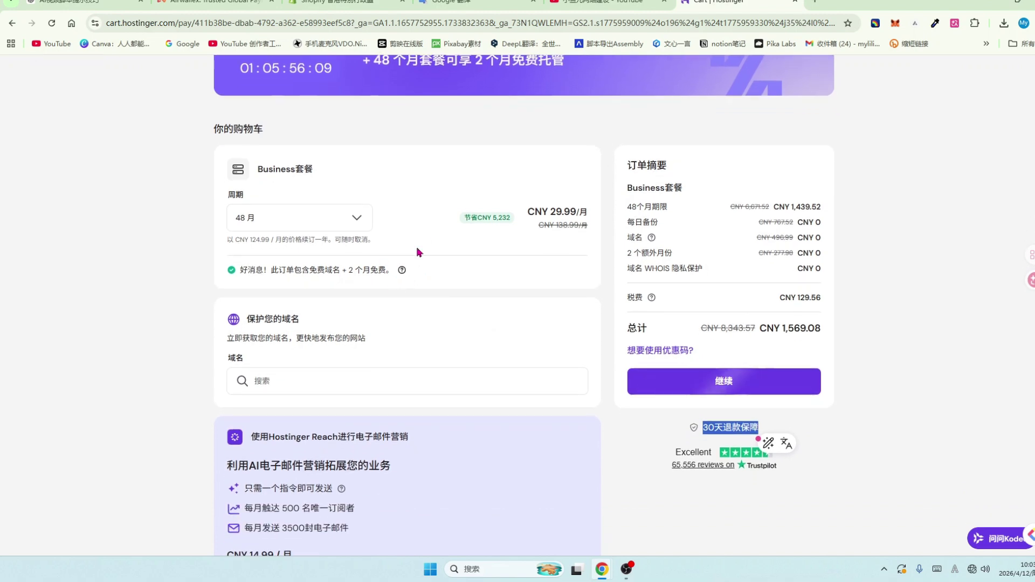
scroll(477, 271, "down", 1)
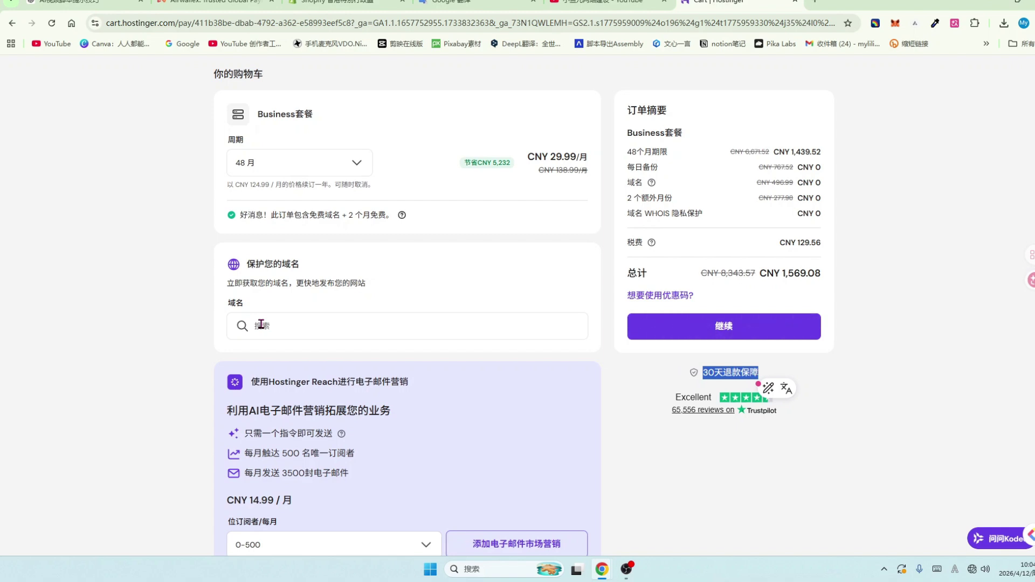
Continue from the cart to checkout with the 48-month Business plan and log in to the existing account.
scroll(261, 324, "up", 1)
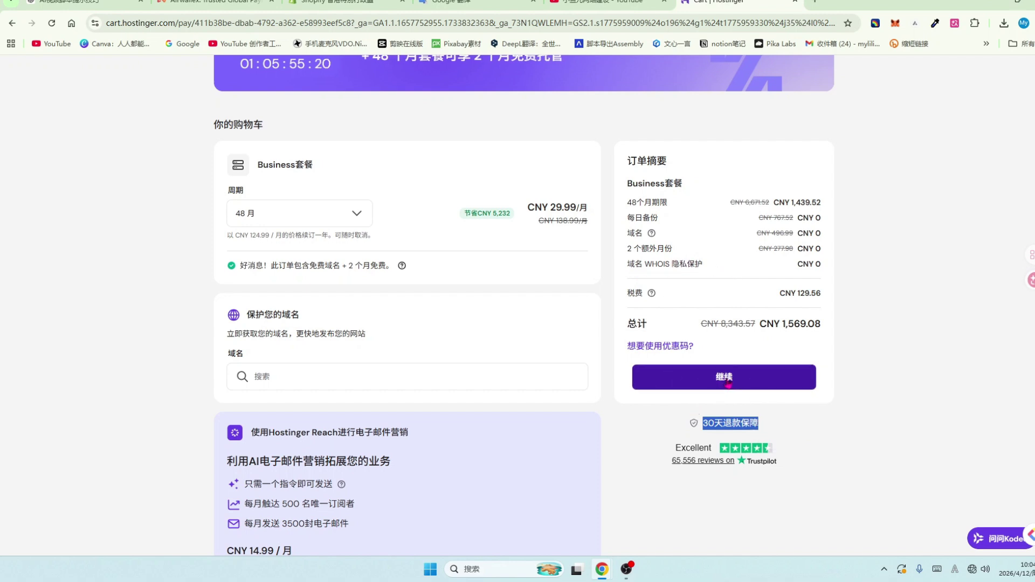
left_click(727, 386)
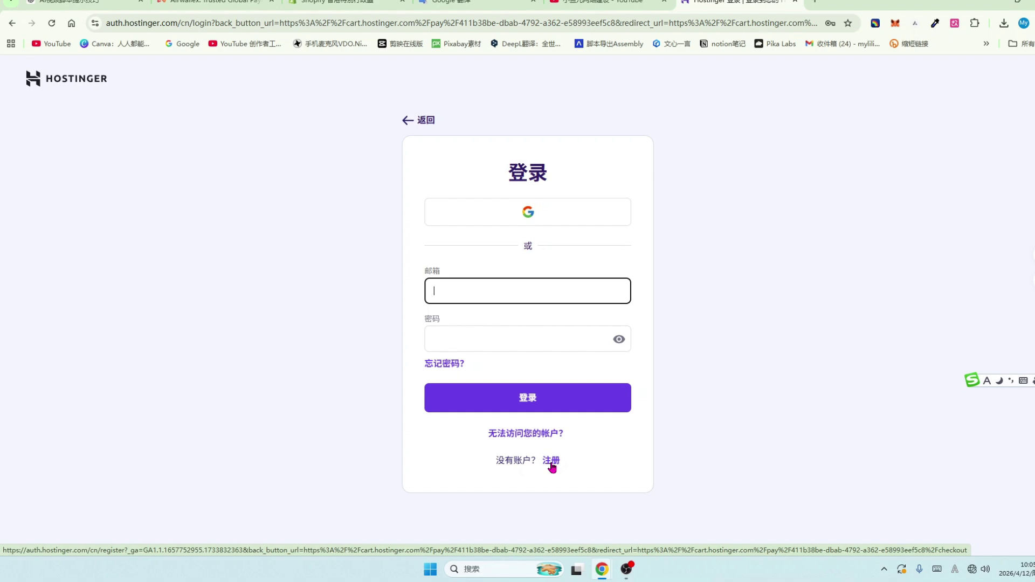
left_click(531, 400)
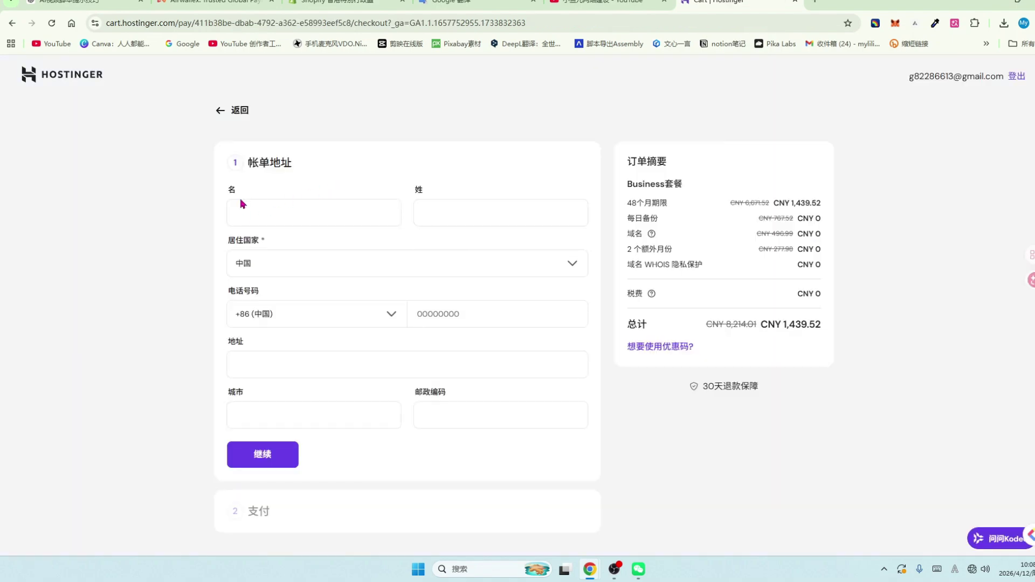
Submit the billing address with 中国 as the country of residence and proceed to payment.
scroll(358, 372, "down", 1)
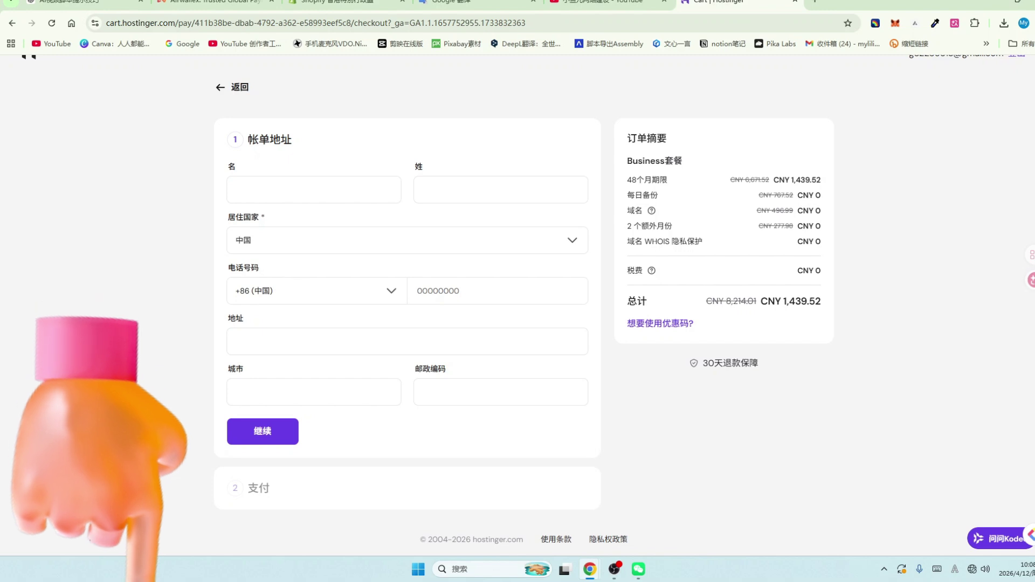
left_click(295, 437)
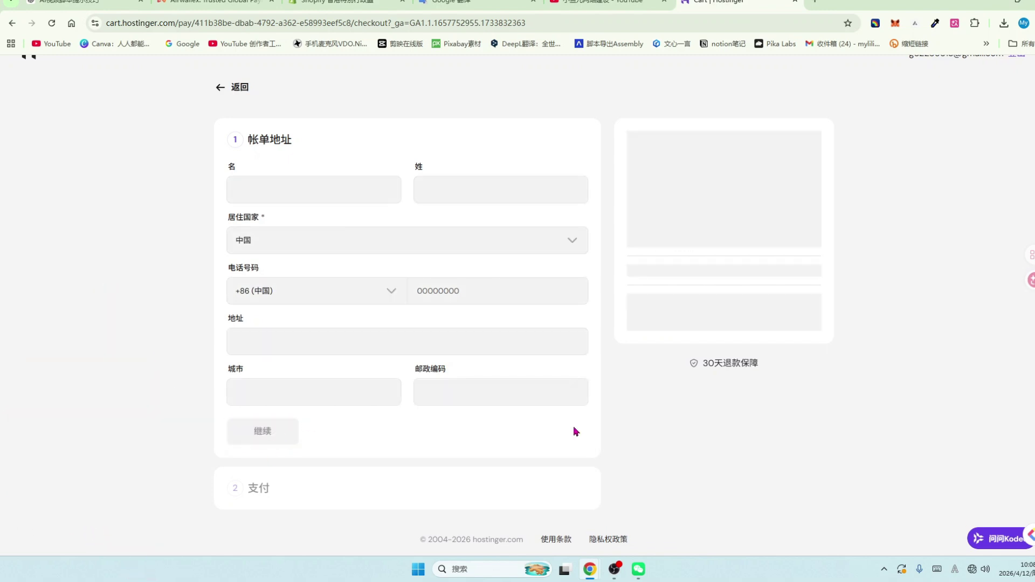
Examine the payment section's bank card fields and the other available payment methods.
scroll(388, 302, "down", 2)
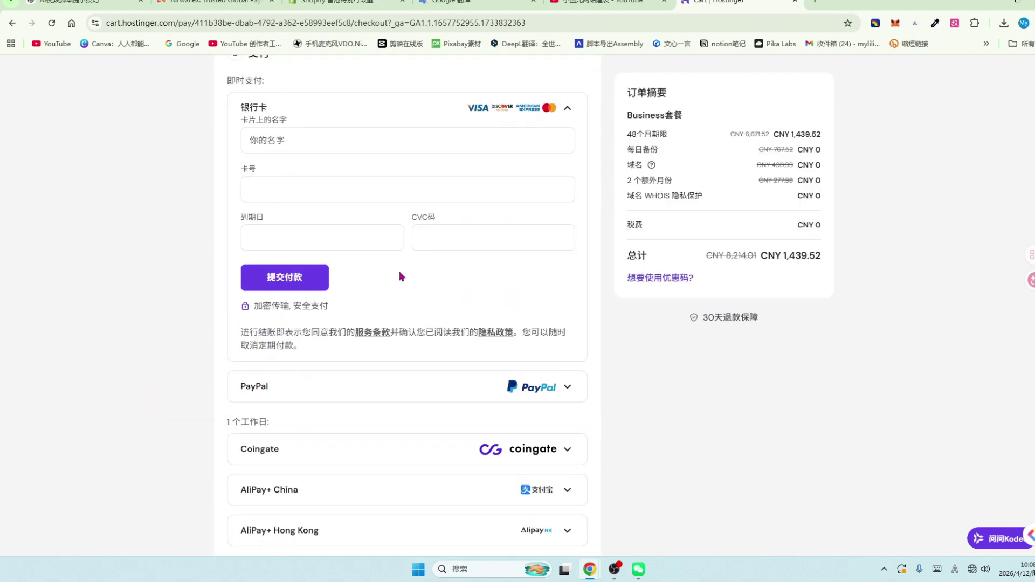
scroll(400, 276, "up", 1)
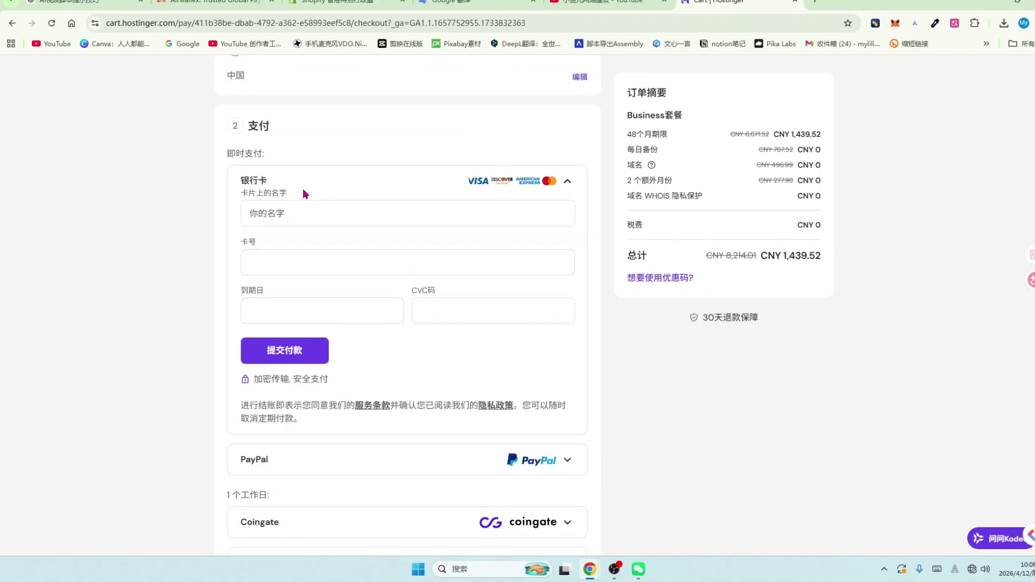
scroll(347, 365, "down", 2)
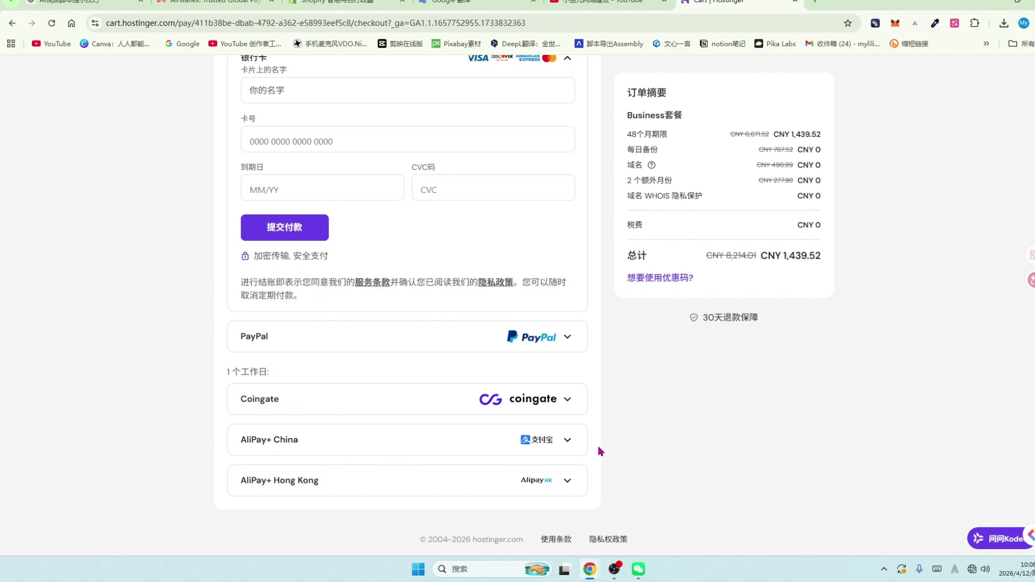
Choose AliPay+ China as the payment method, submit the order, and close the payment page.
left_click(568, 442)
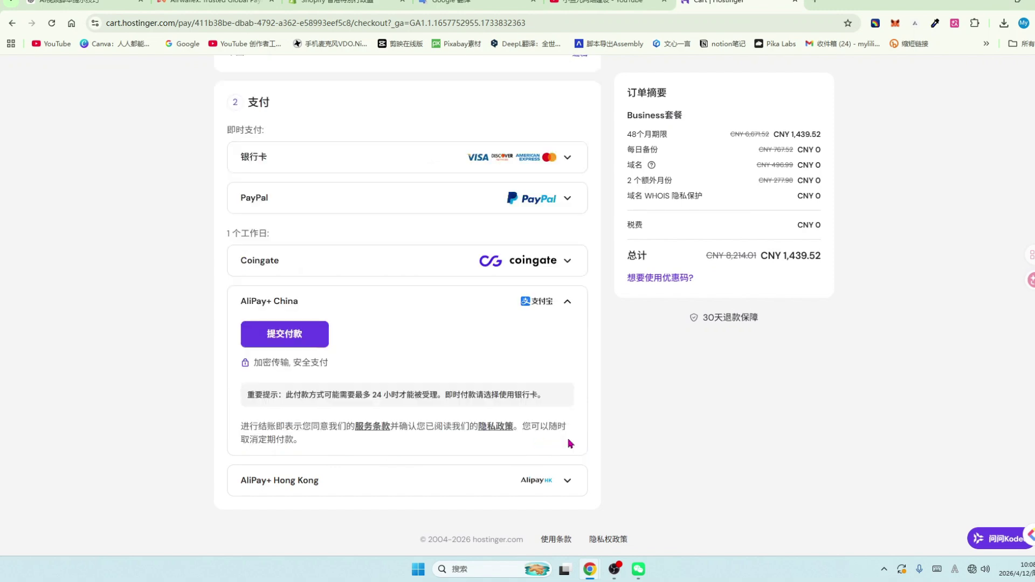
left_click(284, 334)
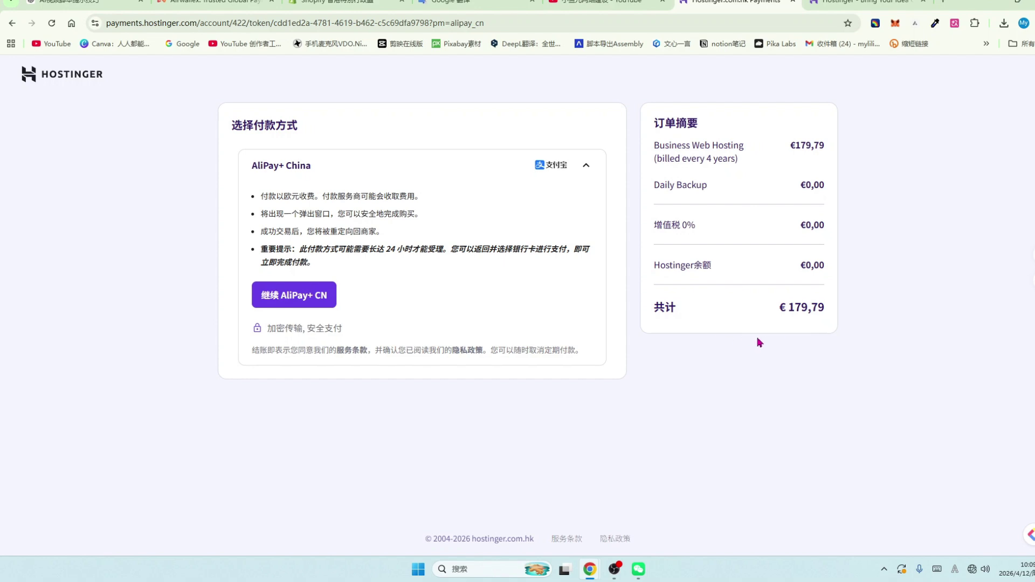
left_click(793, 2)
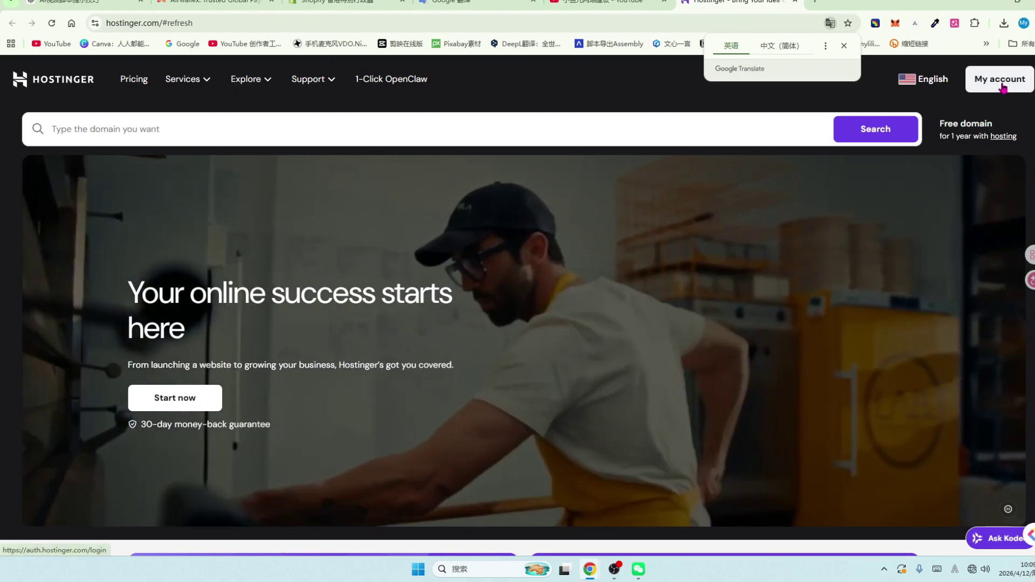
Open the Hostinger account and start the onboarding for creating a new website.
left_click(999, 80)
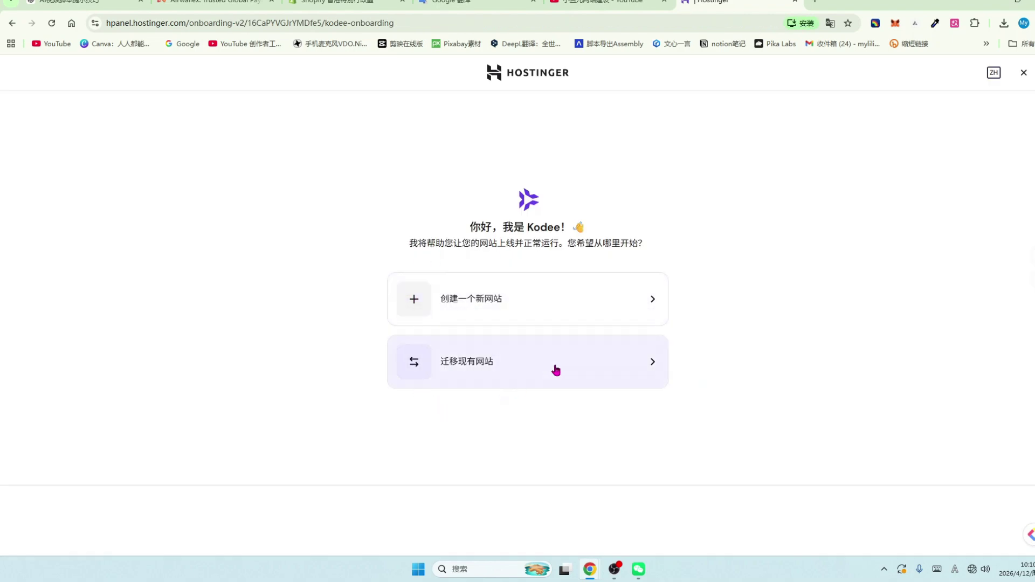
left_click(649, 301)
left_click(802, 512)
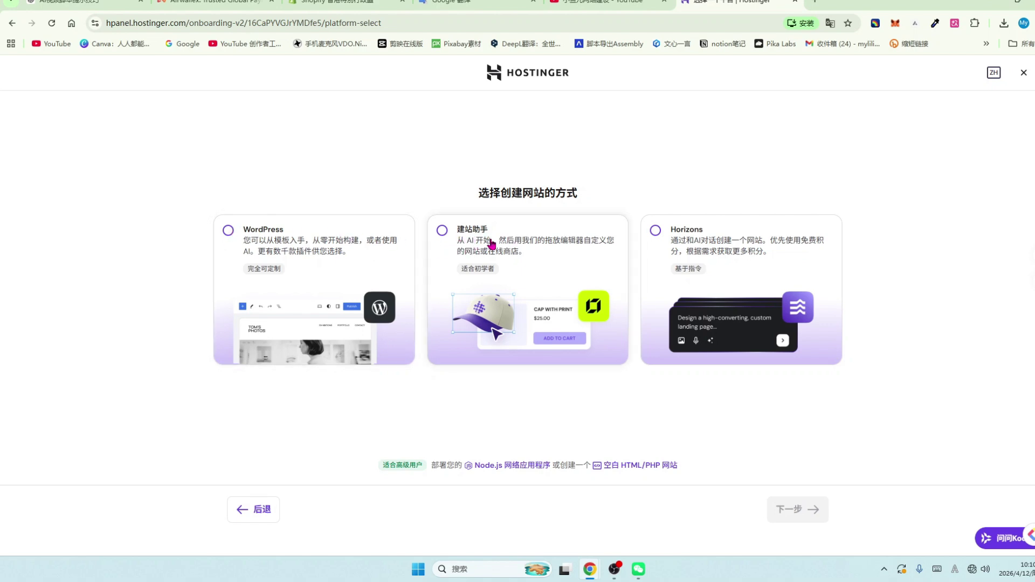
Choose 建站助手 as the way to build the website and use a temporary domain.
left_click(444, 235)
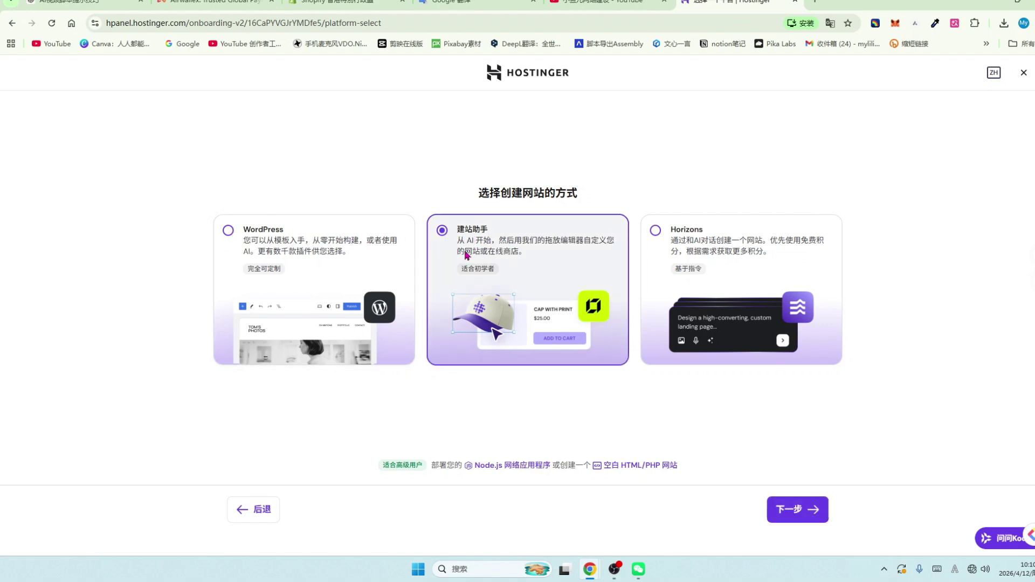
left_click(797, 511)
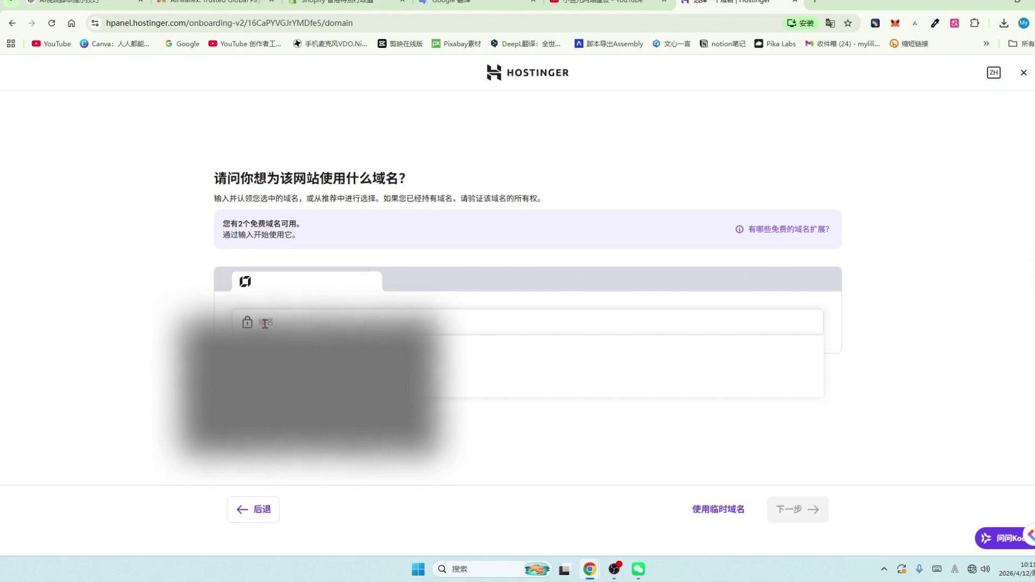
left_click(701, 512)
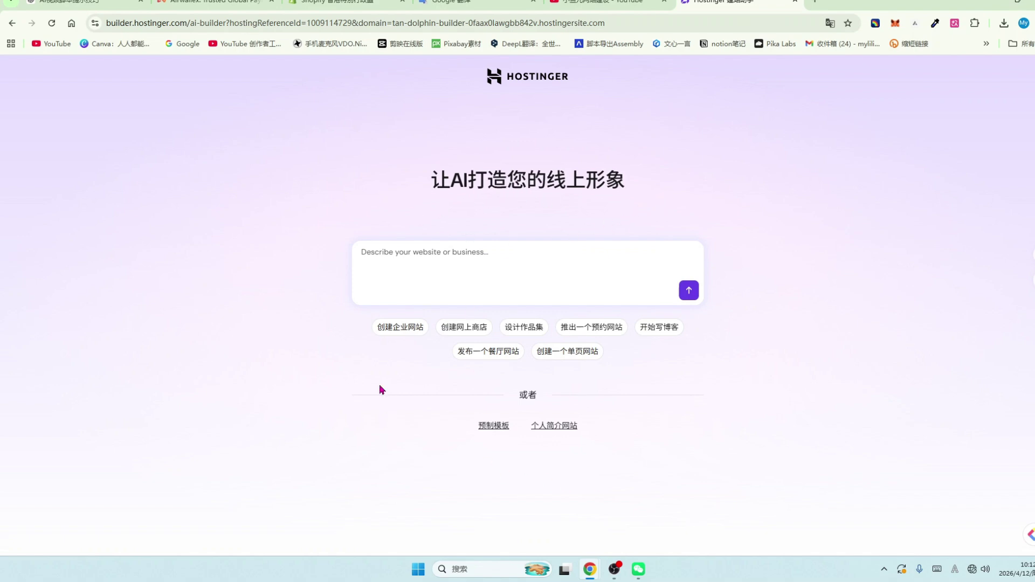
In a new ChatGPT chat, request a website-generation prompt for the new-energy vehicle company 小鱼儿科技有限公司, simple, in English and within 3000 characters.
left_click(25, 8)
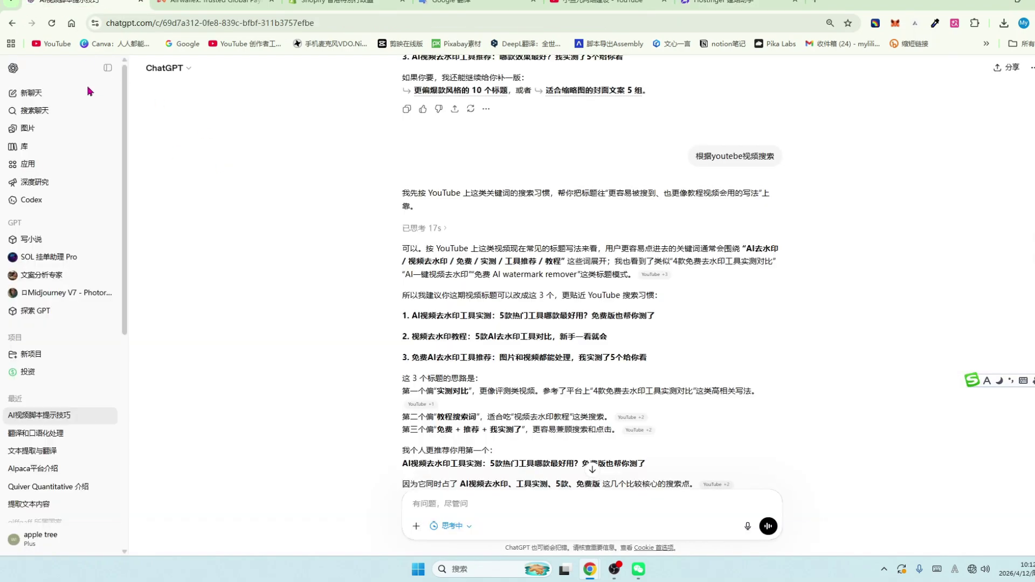
left_click(86, 94)
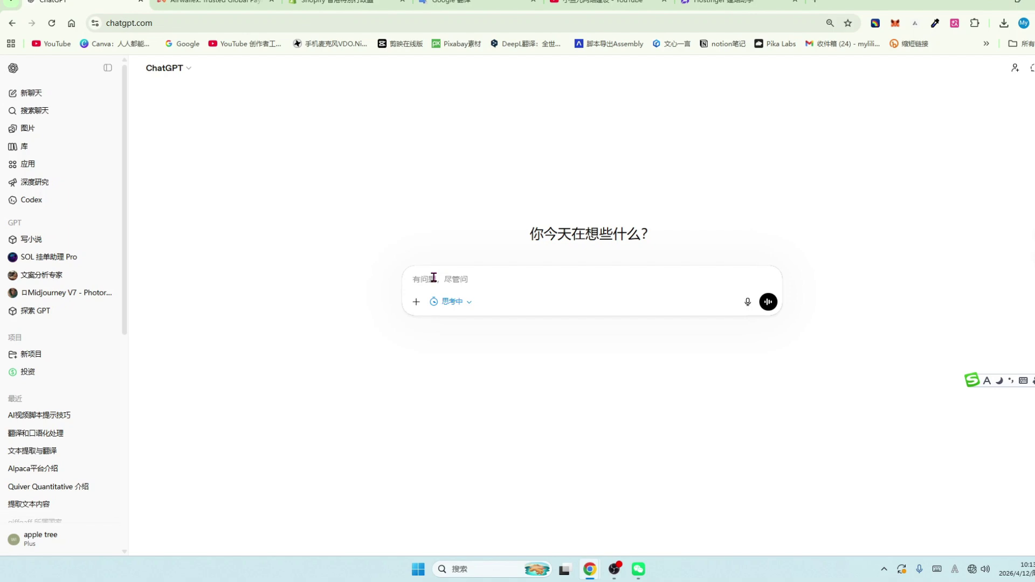
type("我准备做一个公司网站，我的企业主要是生成新能源汽车的，我的公司名字叫小鱼儿科技有限公司，帮我写一份提示词，用来生成网站")
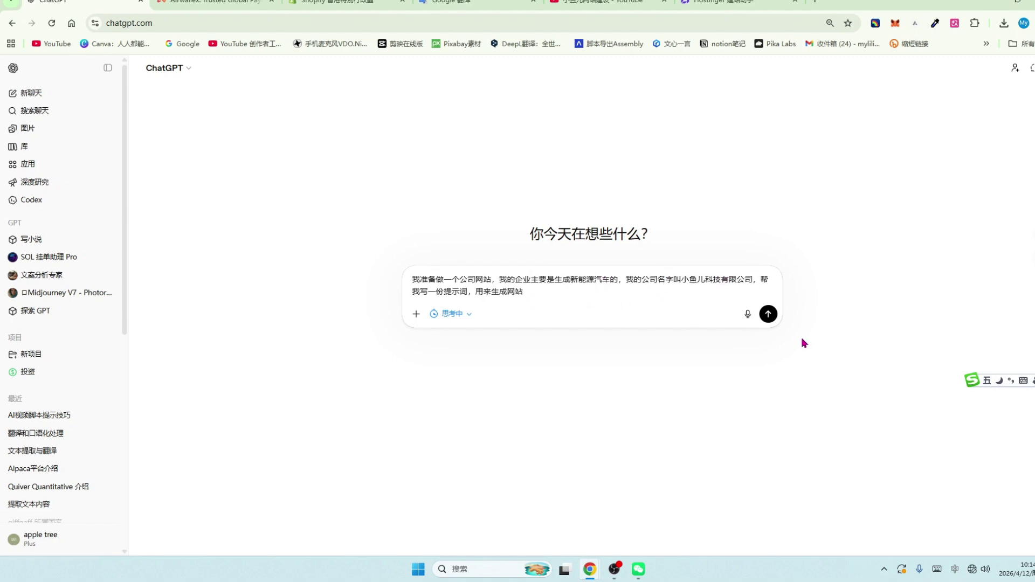
left_click(768, 313)
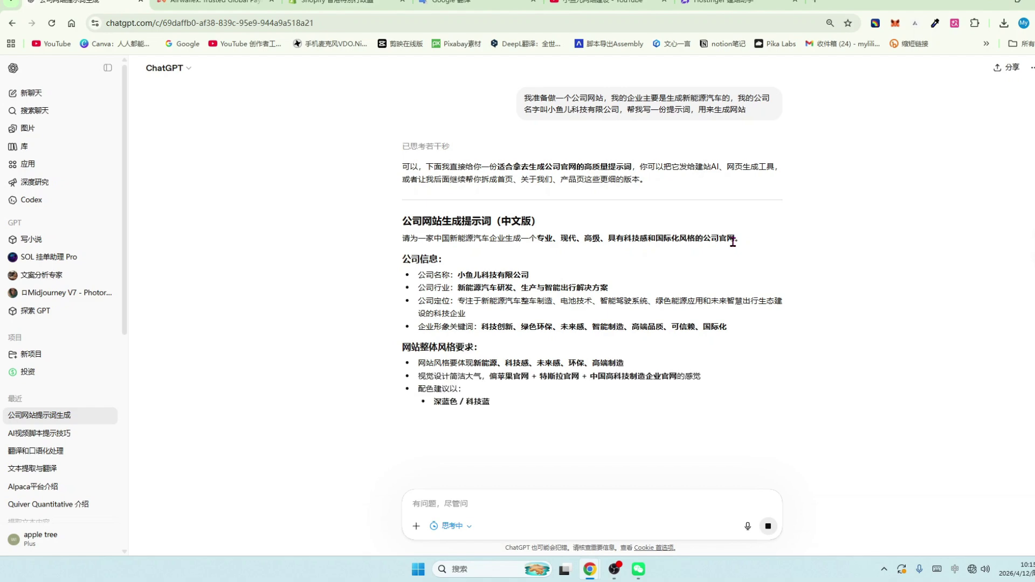
type("不要太复杂3000字符以内，英文回复")
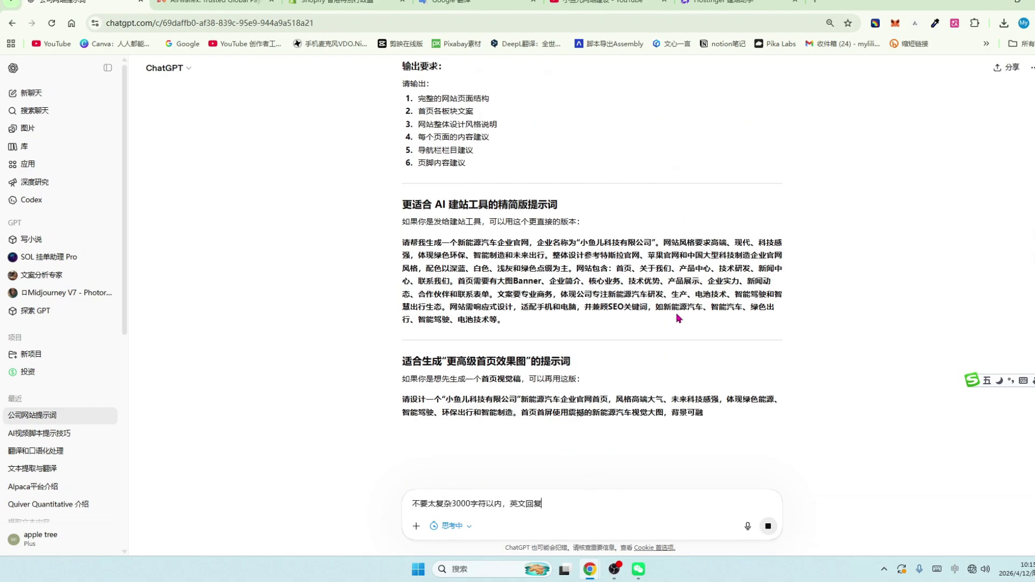
key("Return")
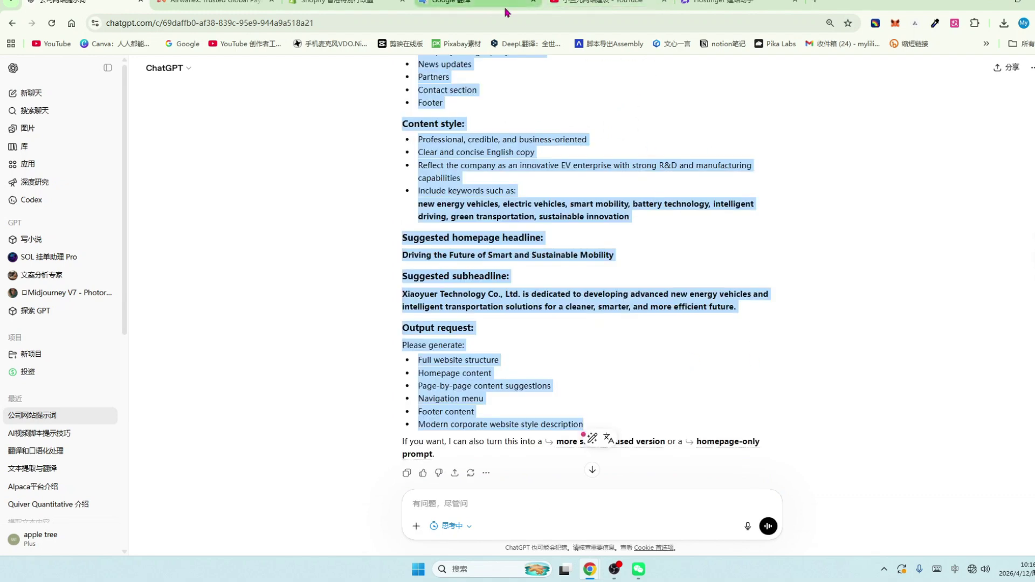
Switch back to the Hostinger AI builder, paste ChatGPT's English prompt as the website description, and generate the site.
left_click(723, 3)
left_click(391, 258)
key("ctrl+v")
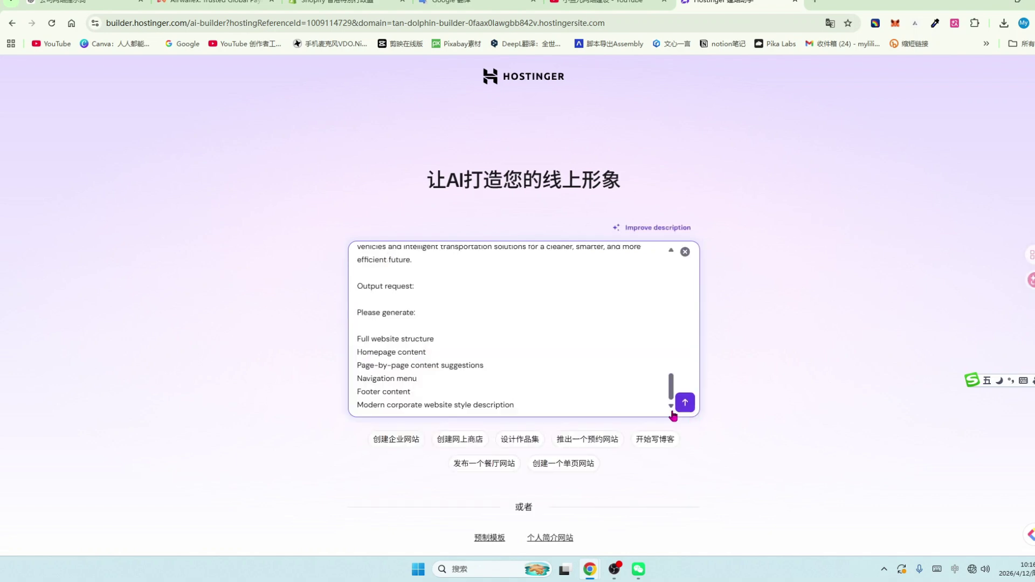
left_click(685, 402)
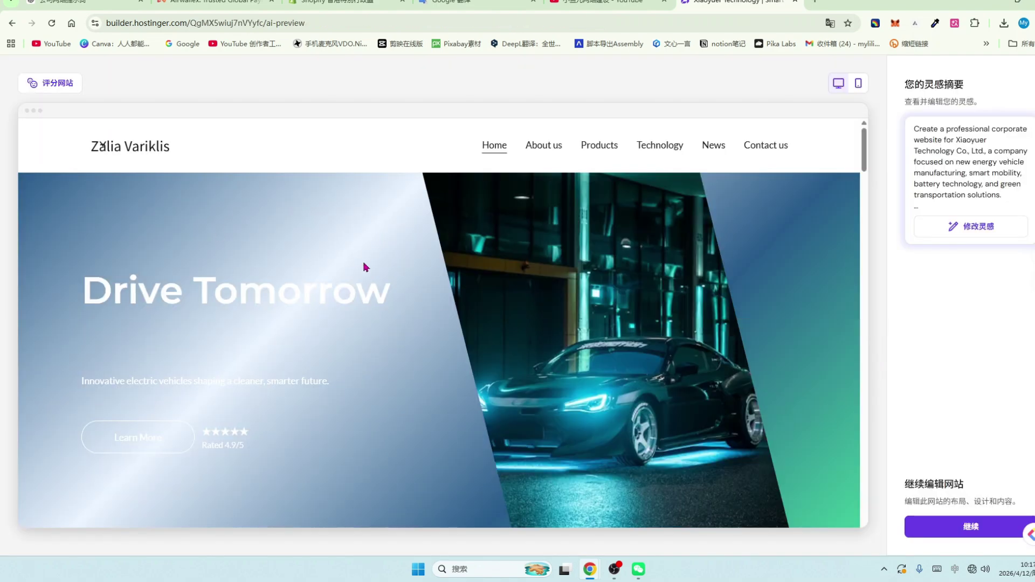
Examine the generated website preview, including the About us page and the home page sections down to the contact footer.
scroll(132, 249, "down", 1)
scroll(150, 235, "up", 1)
scroll(584, 272, "down", 1)
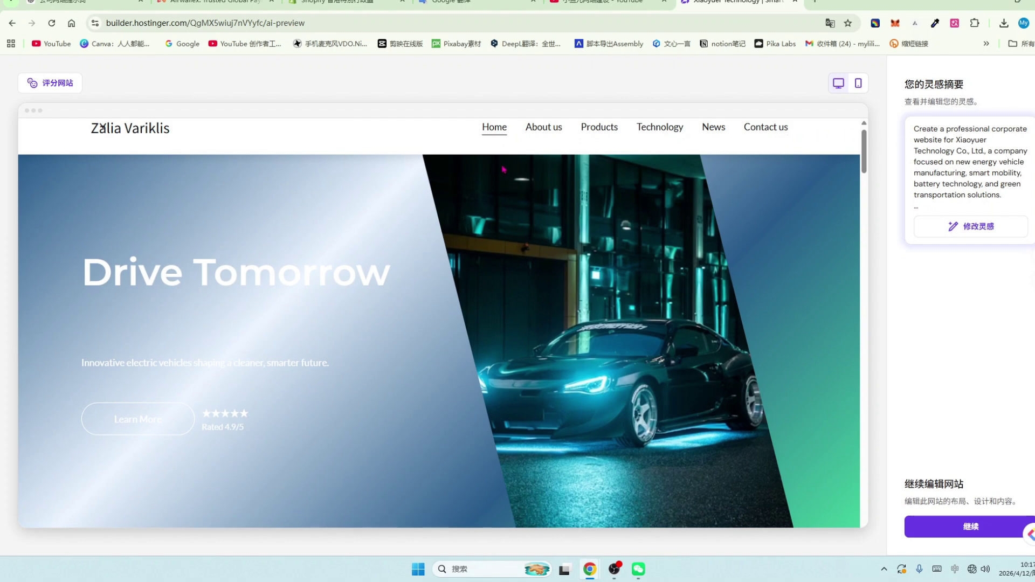
left_click(543, 129)
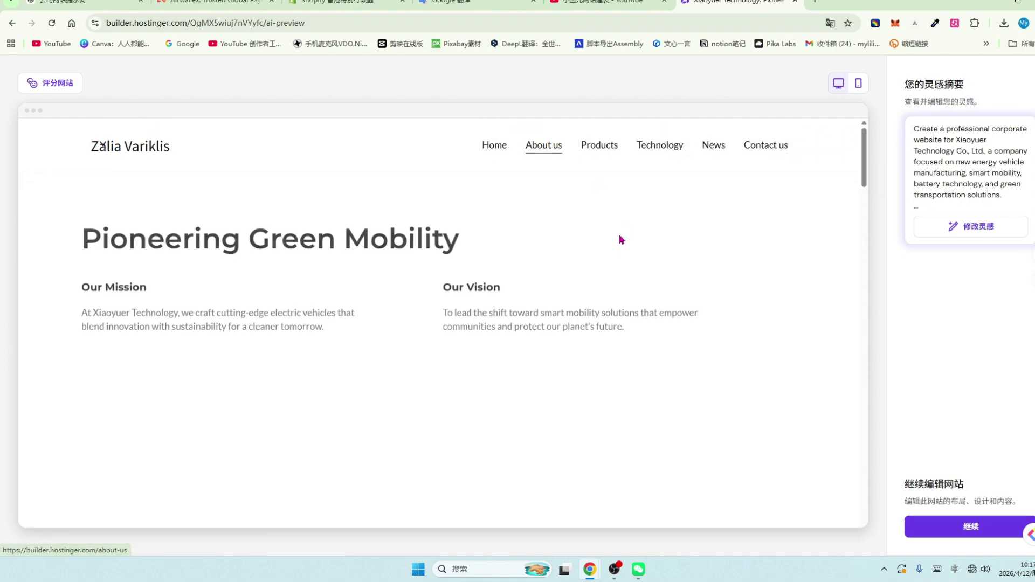
left_click(497, 146)
scroll(686, 302, "down", 2)
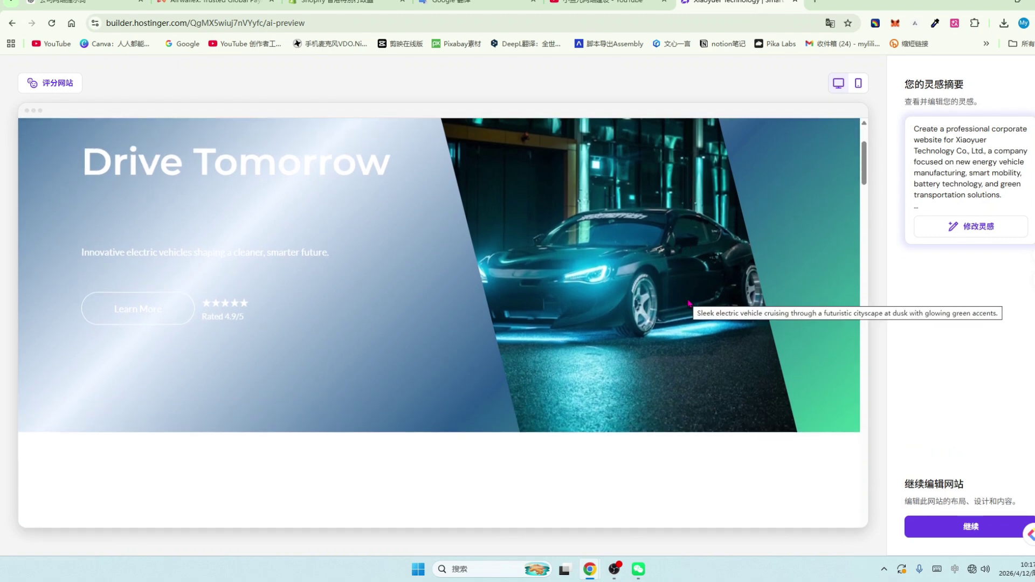
scroll(688, 307, "down", 10)
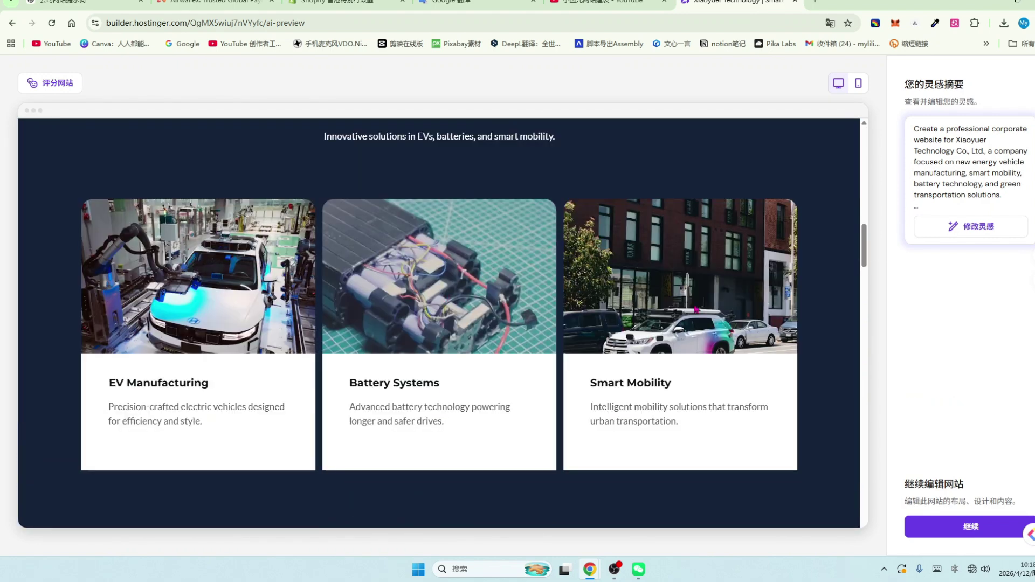
scroll(696, 310, "down", 8)
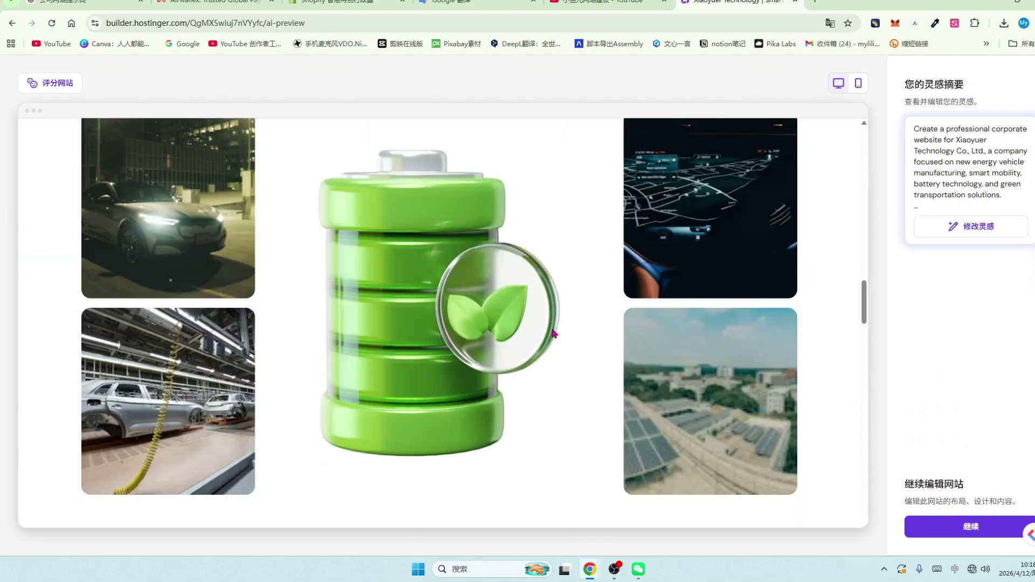
scroll(698, 363, "down", 10)
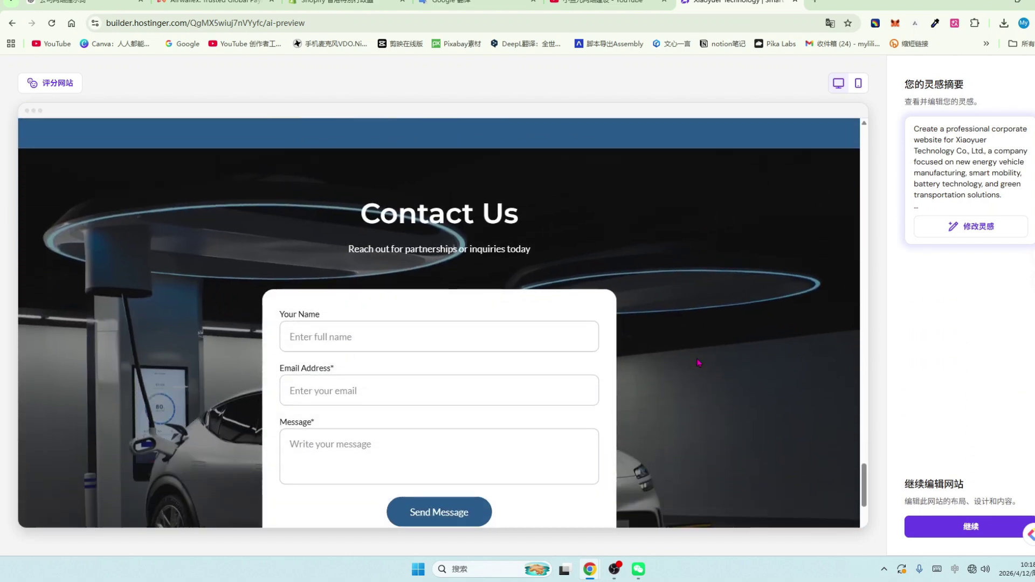
scroll(697, 363, "down", 5)
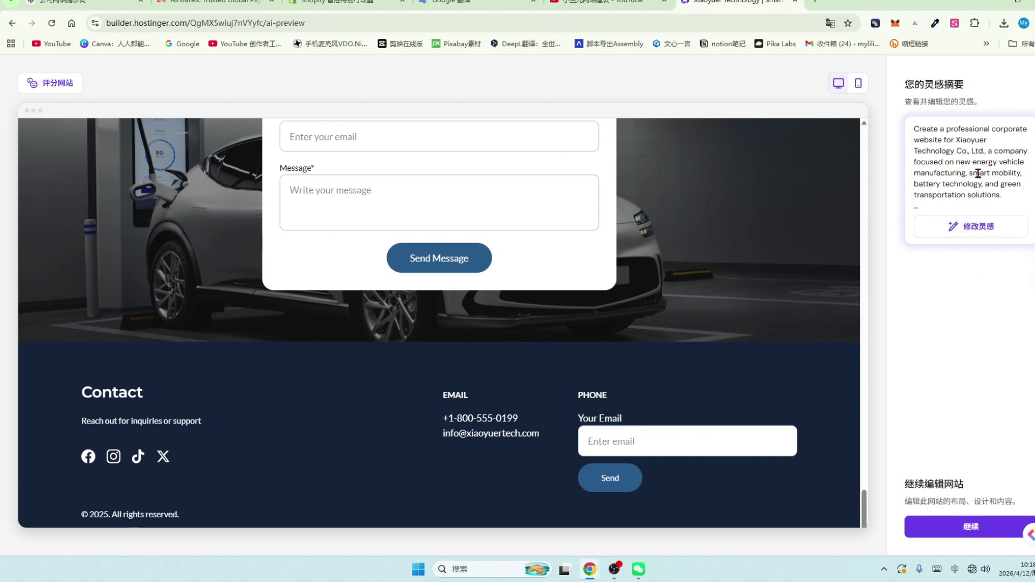
scroll(658, 288, "up", 15)
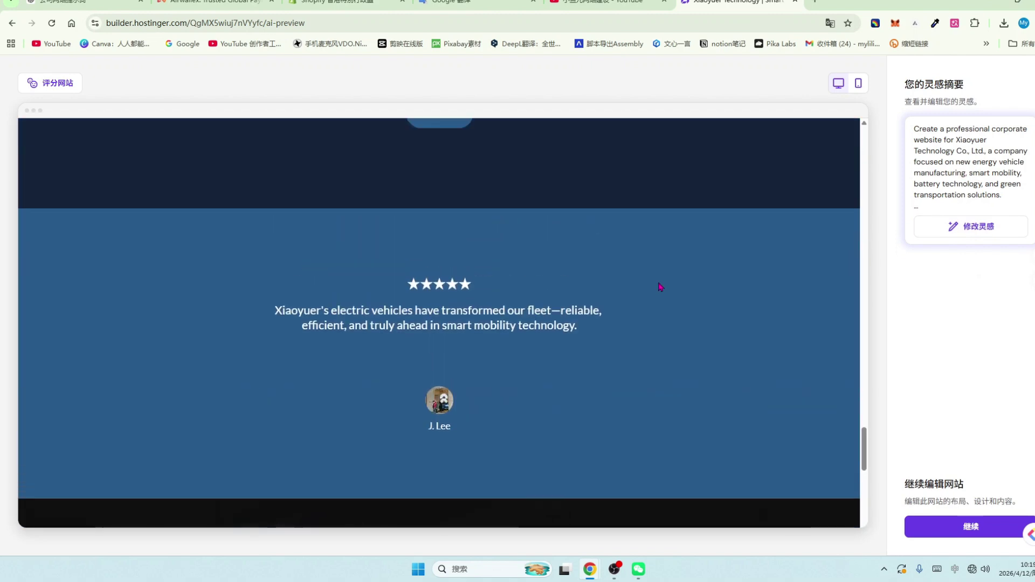
scroll(660, 287, "up", 8)
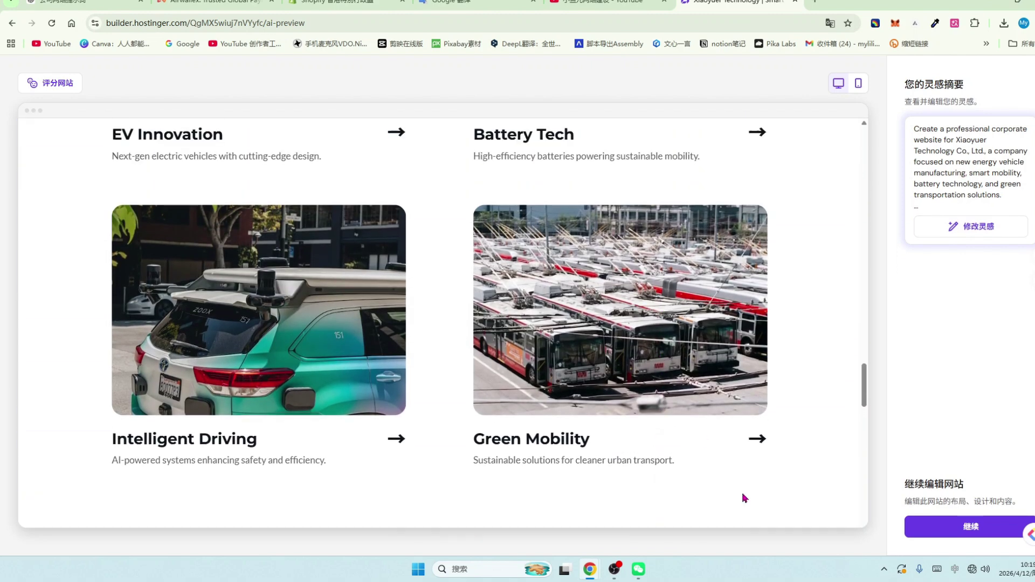
scroll(676, 323, "up", 2)
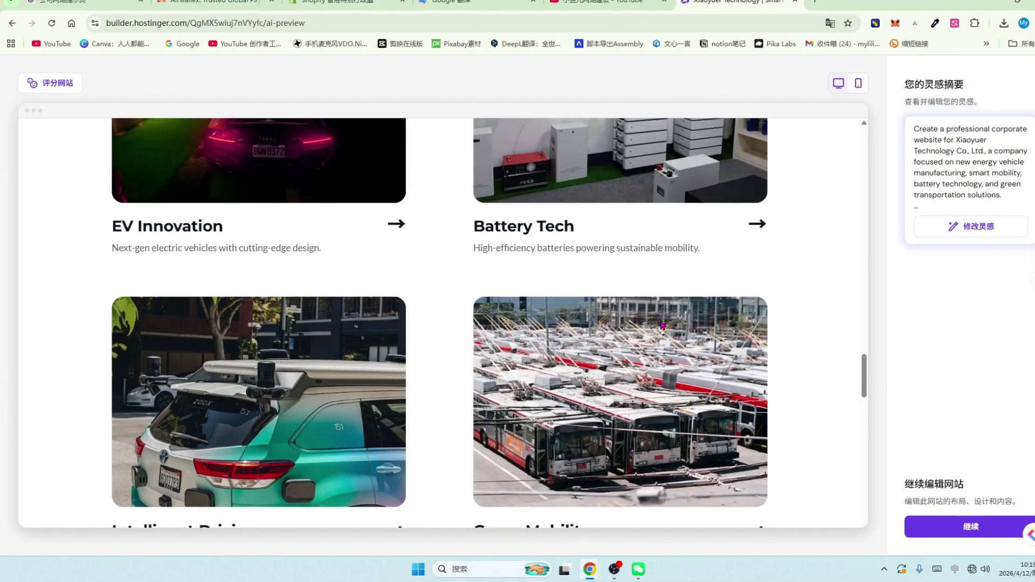
Continue from the preview past the free-domain offer into the website editor.
left_click(965, 527)
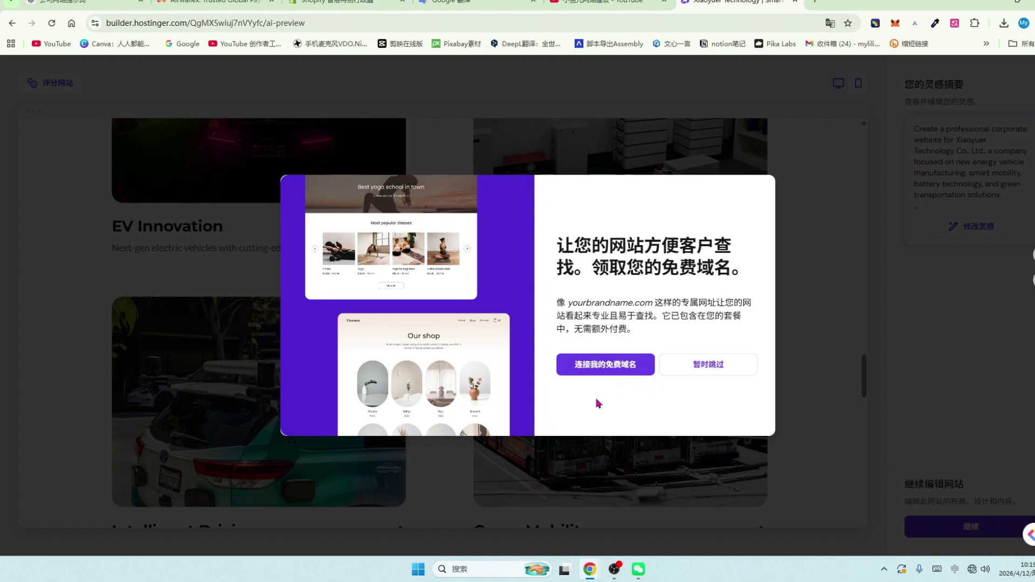
left_click(599, 364)
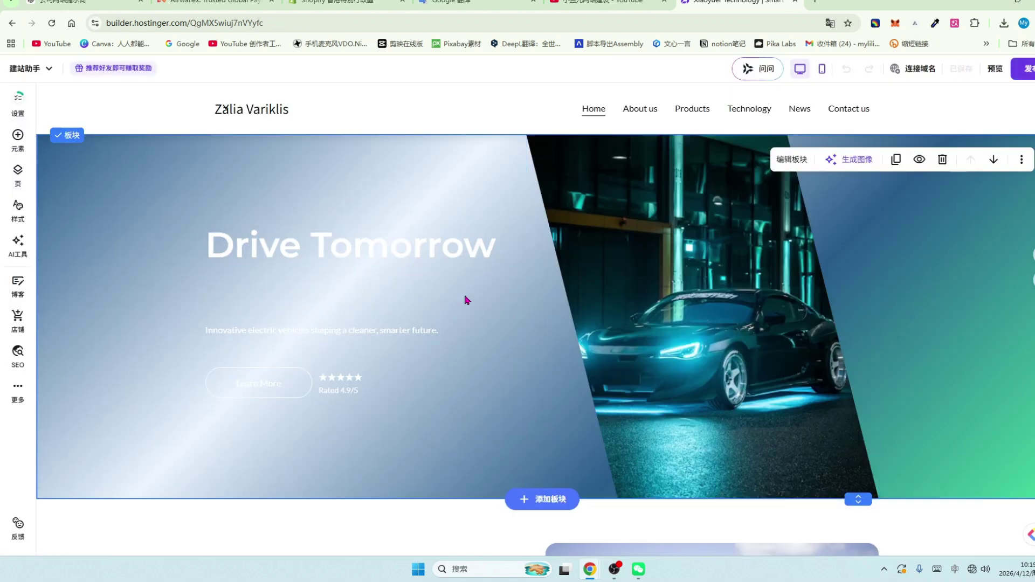
Inspect the editing options for the hero block's car image, heading, tagline and Learn More button.
scroll(466, 300, "down", 1)
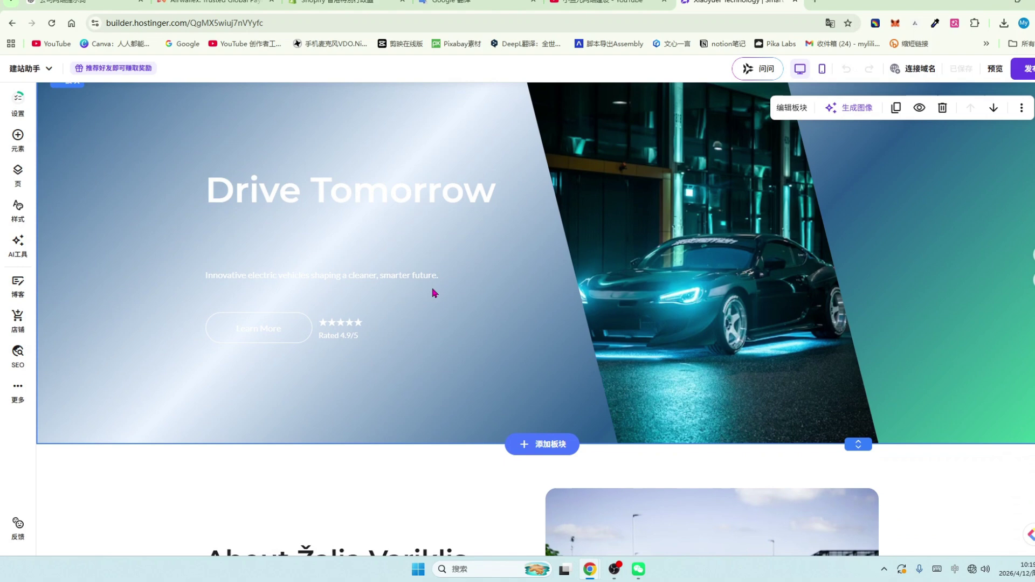
left_click(752, 260)
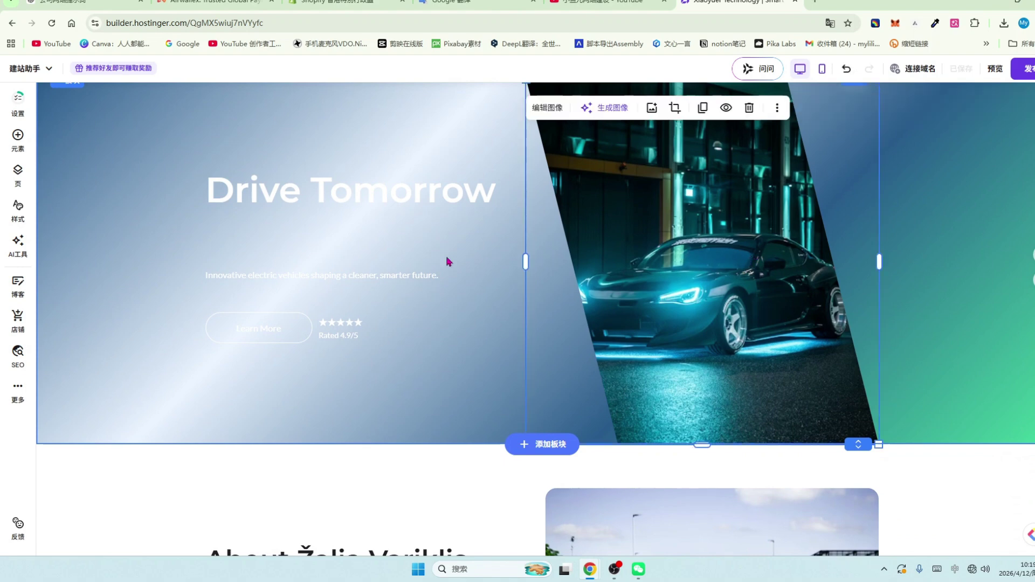
left_click(375, 192)
left_click(323, 275)
left_click(282, 334)
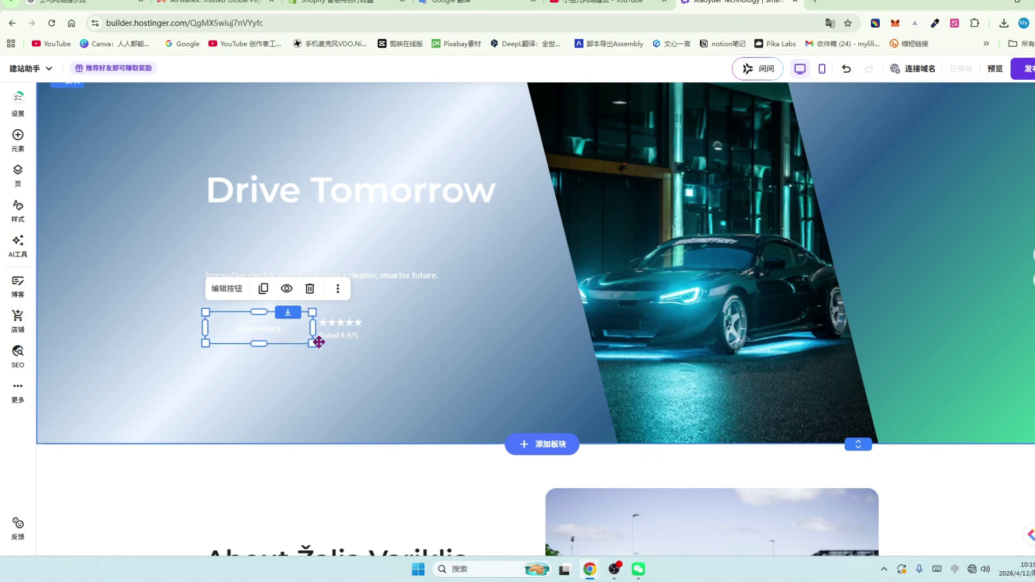
left_click_drag(668, 276, 673, 274)
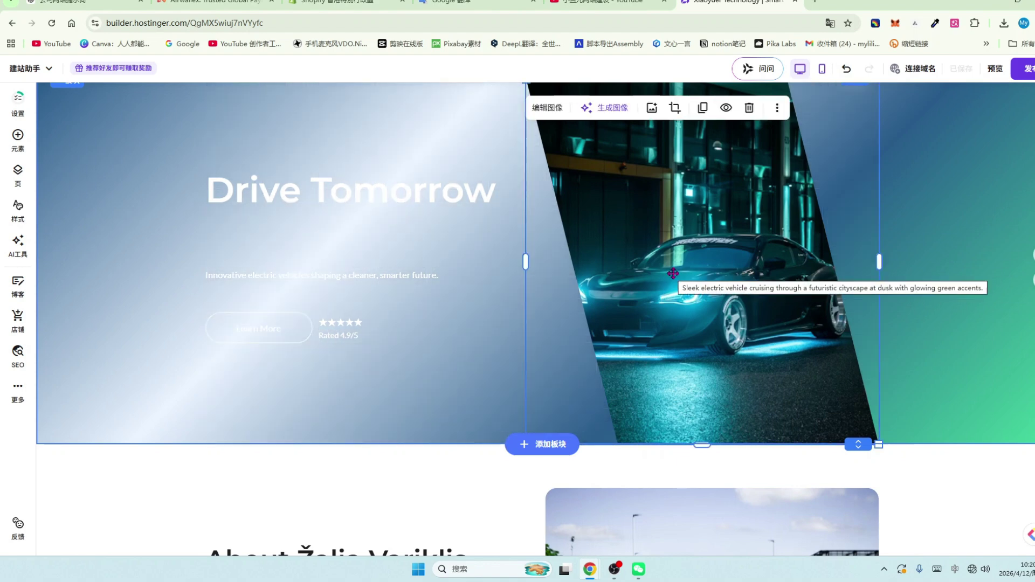
Inspect the editing options for the About block's heading, car image, description and Learn More button.
scroll(673, 273, "down", 4)
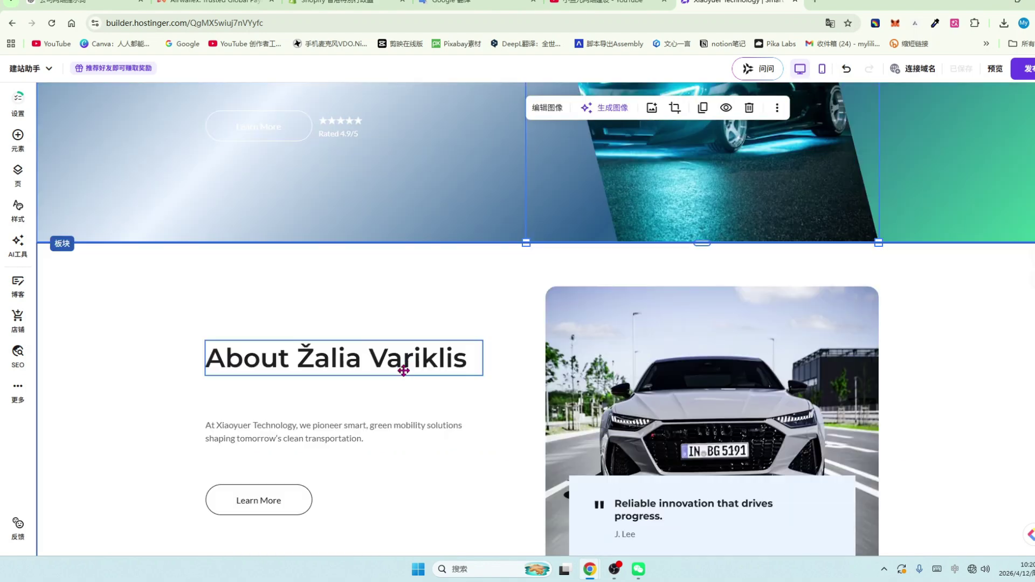
left_click(402, 365)
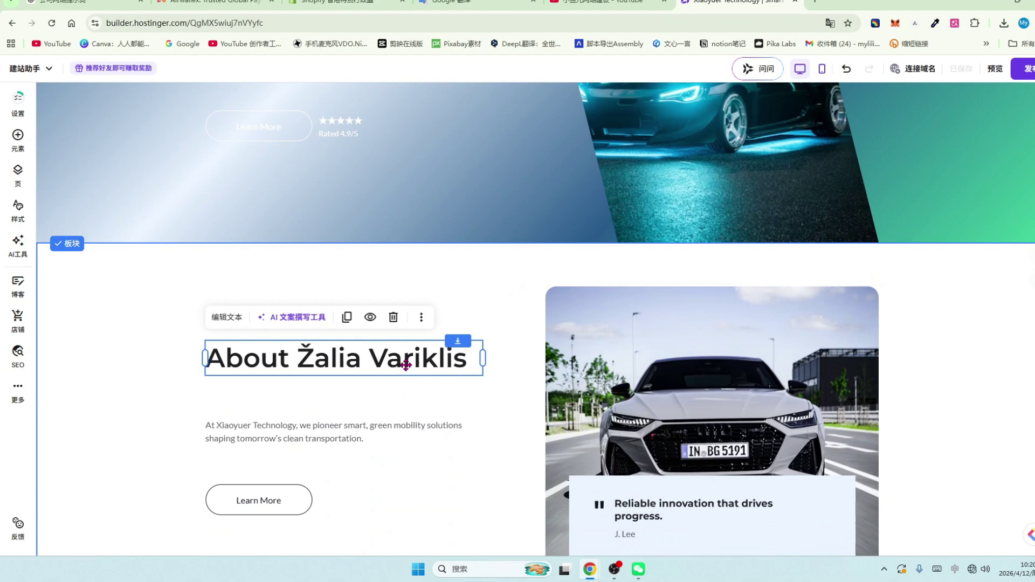
left_click(830, 356)
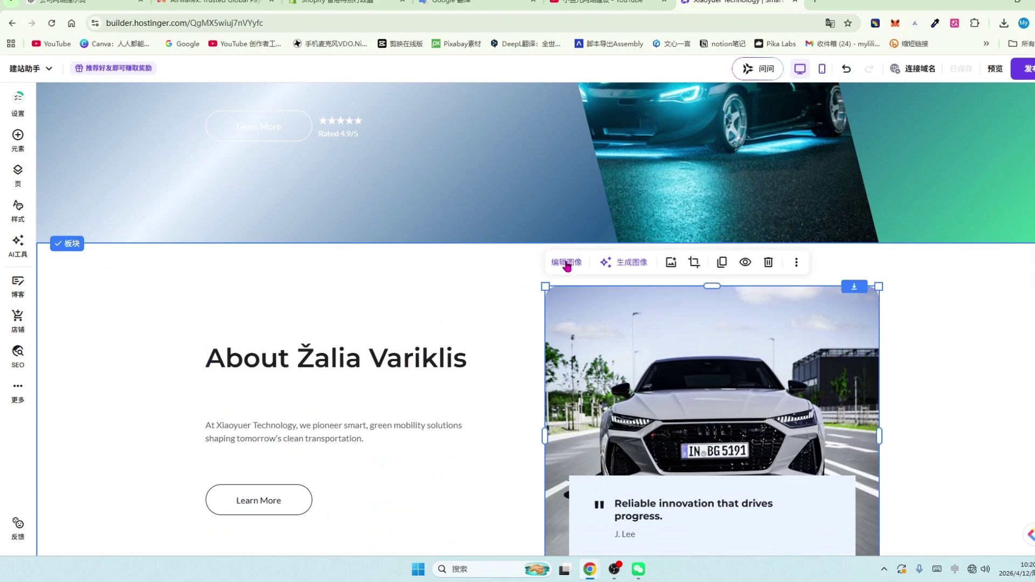
scroll(399, 295, "down", 5)
scroll(389, 269, "up", 3)
left_click(379, 248)
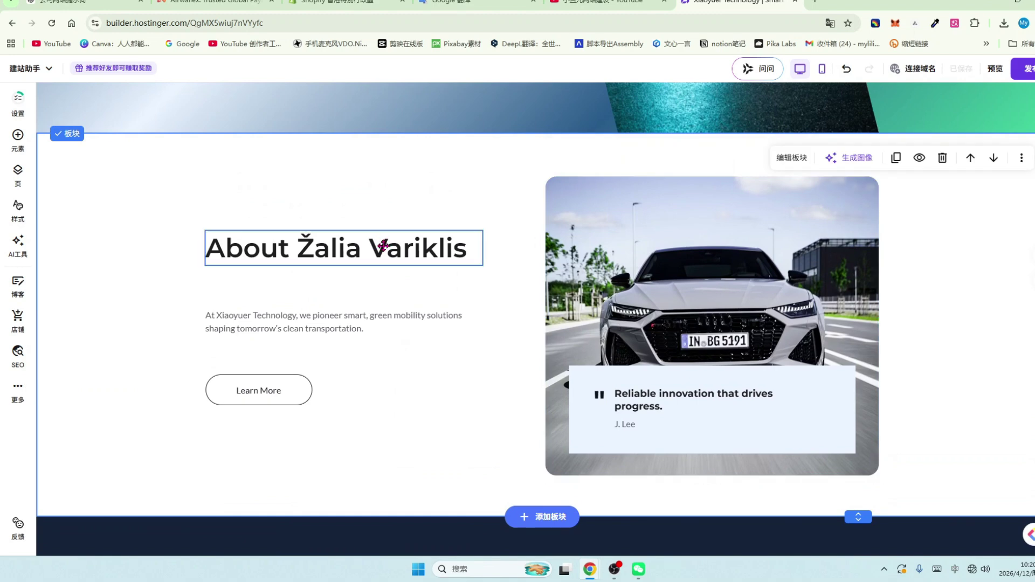
left_click(361, 321)
left_click(299, 399)
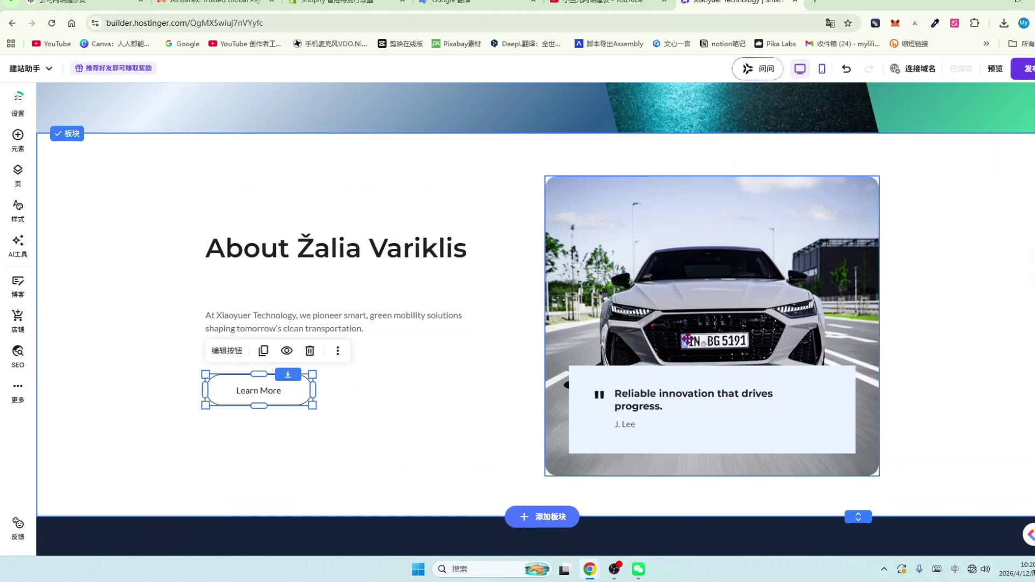
Inspect the editing options for the Our Services heading, tagline and the three service card images.
scroll(692, 345, "down", 3)
scroll(694, 347, "down", 2)
left_click(609, 305)
left_click(609, 339)
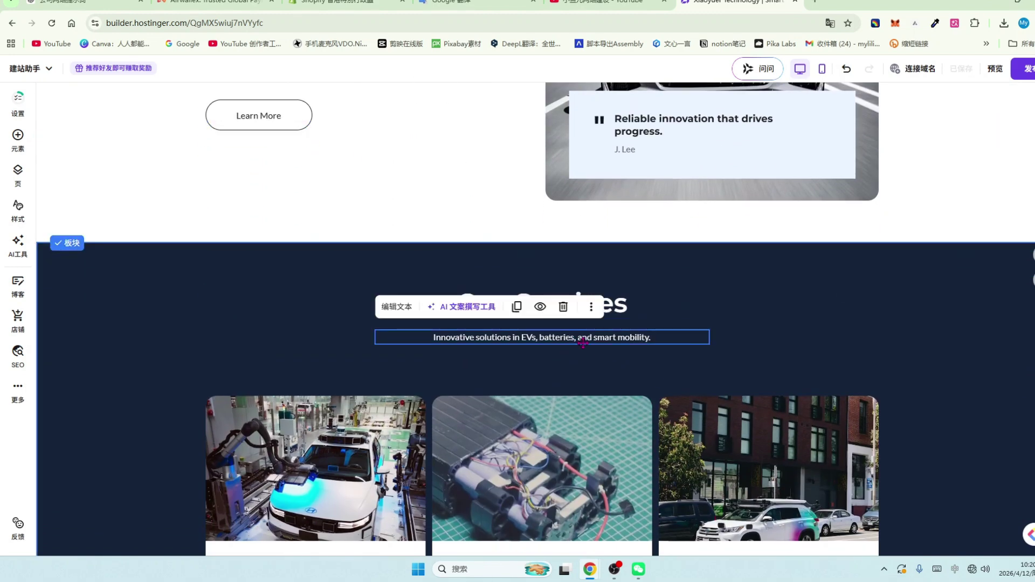
scroll(609, 352, "down", 2)
left_click(314, 328)
left_click(540, 329)
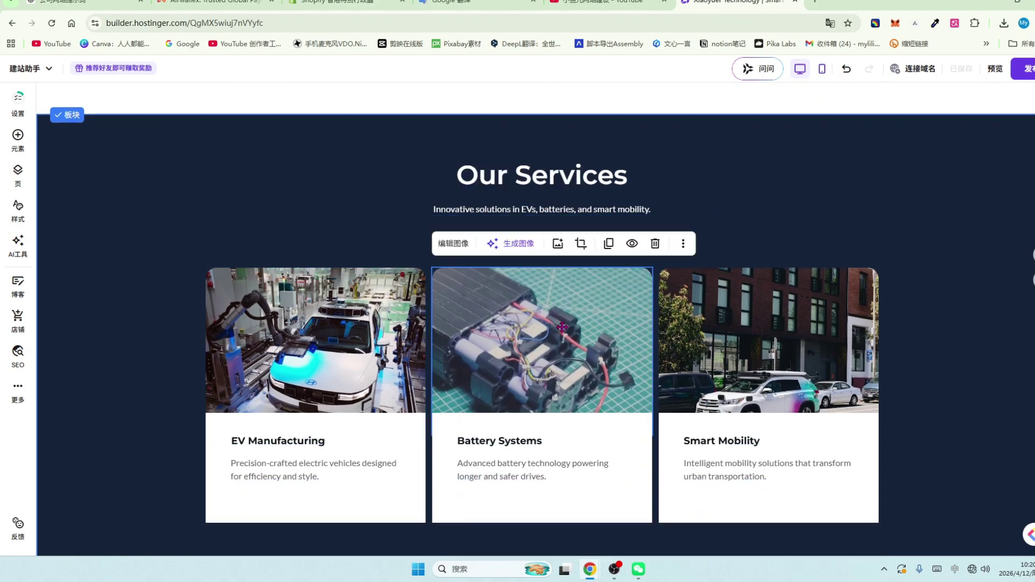
left_click(753, 320)
Inspect the editing options for the pictures in the Gallery block and look ahead to Our Projects.
scroll(906, 338, "down", 7)
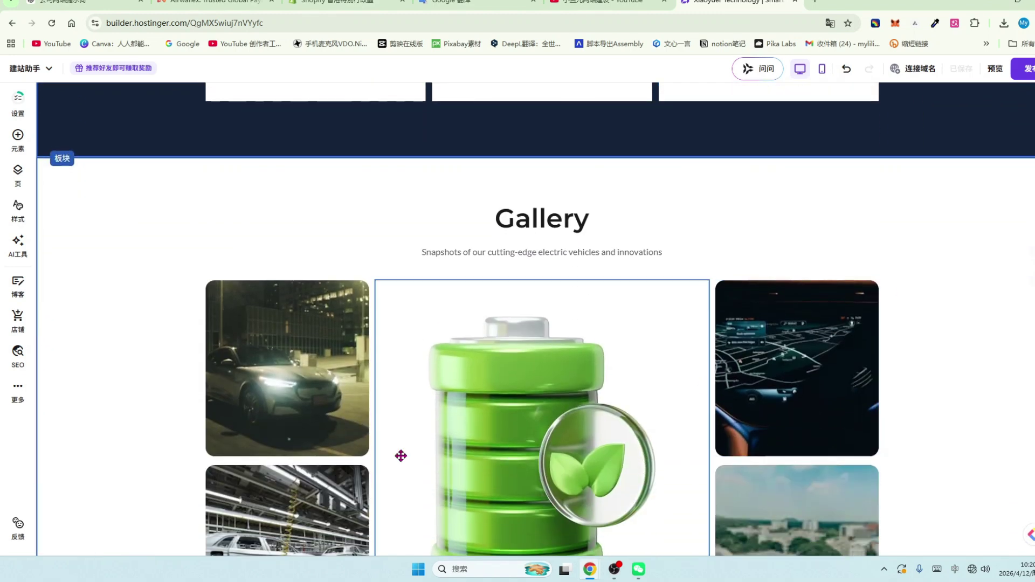
left_click(797, 377)
scroll(919, 370, "down", 4)
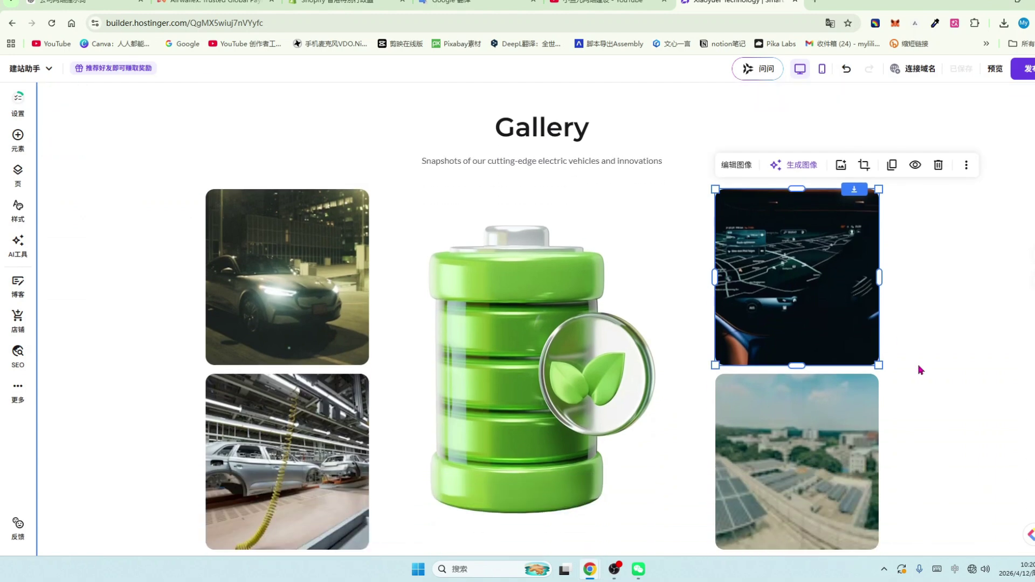
left_click(823, 361)
left_click(303, 366)
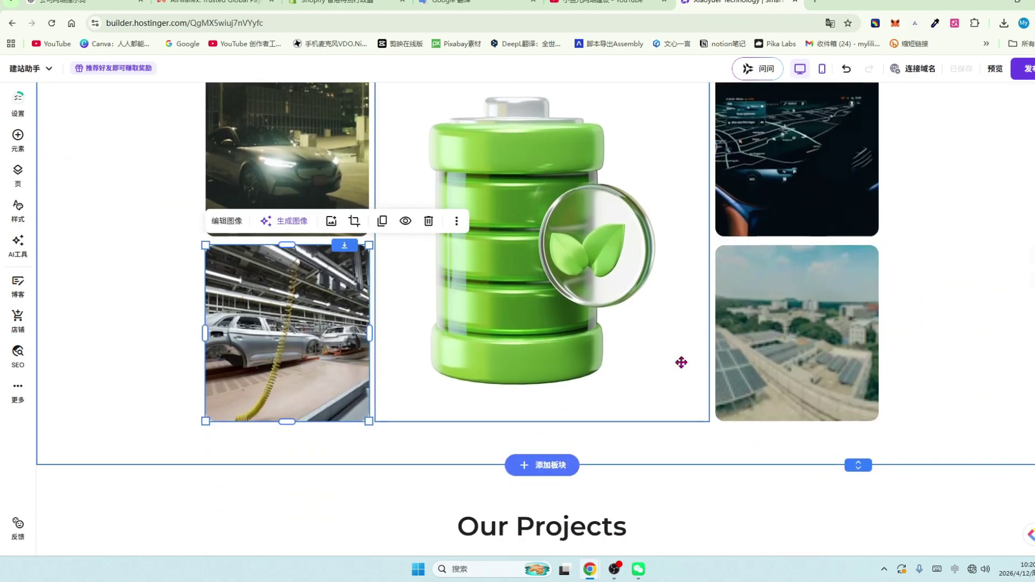
scroll(856, 332, "down", 1)
scroll(856, 332, "down", 4)
scroll(811, 393, "up", 4)
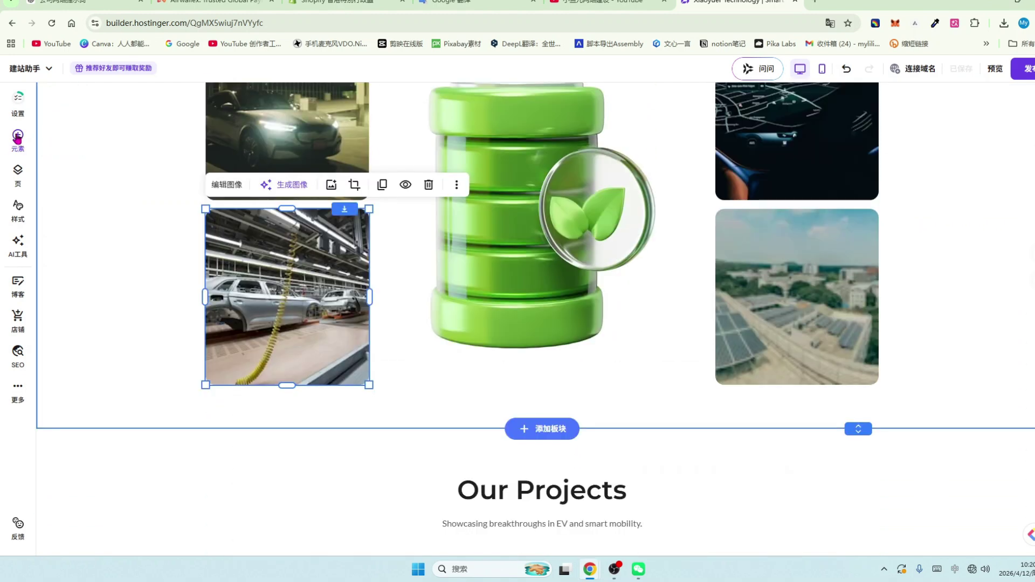
Review the elements that can be added to the page, close that list, and check the AI tools.
left_click(18, 137)
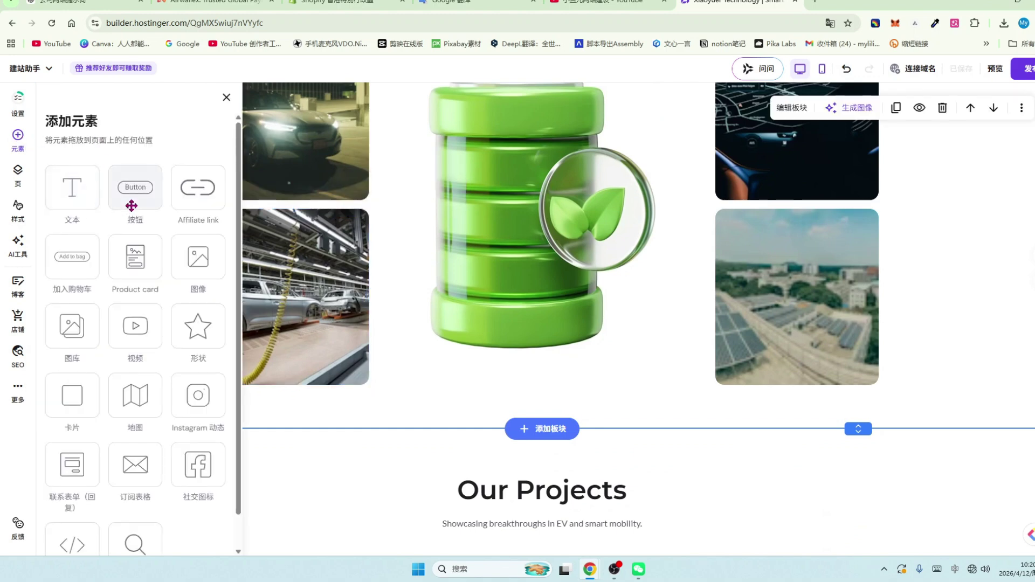
scroll(135, 243, "down", 1)
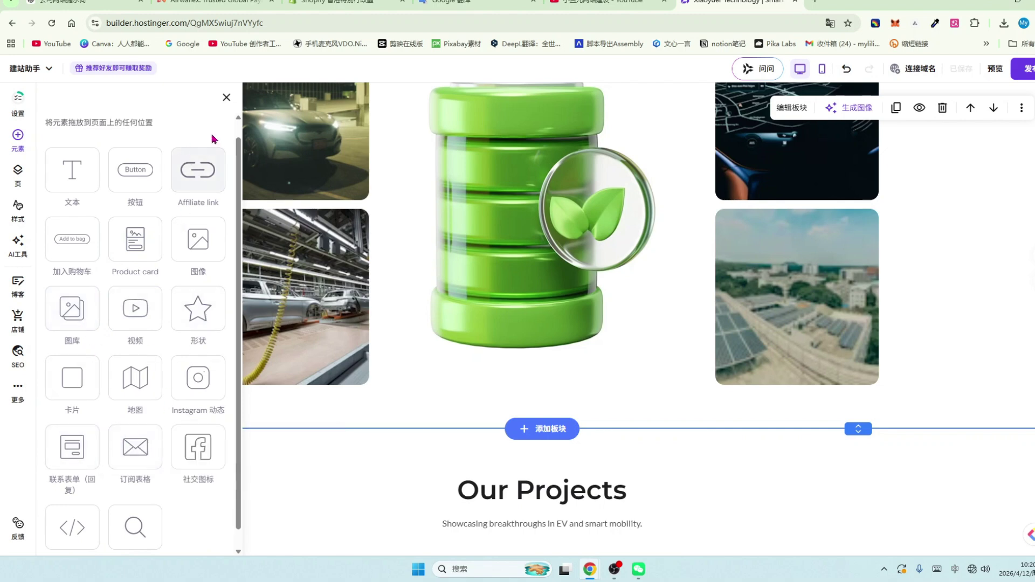
left_click(226, 98)
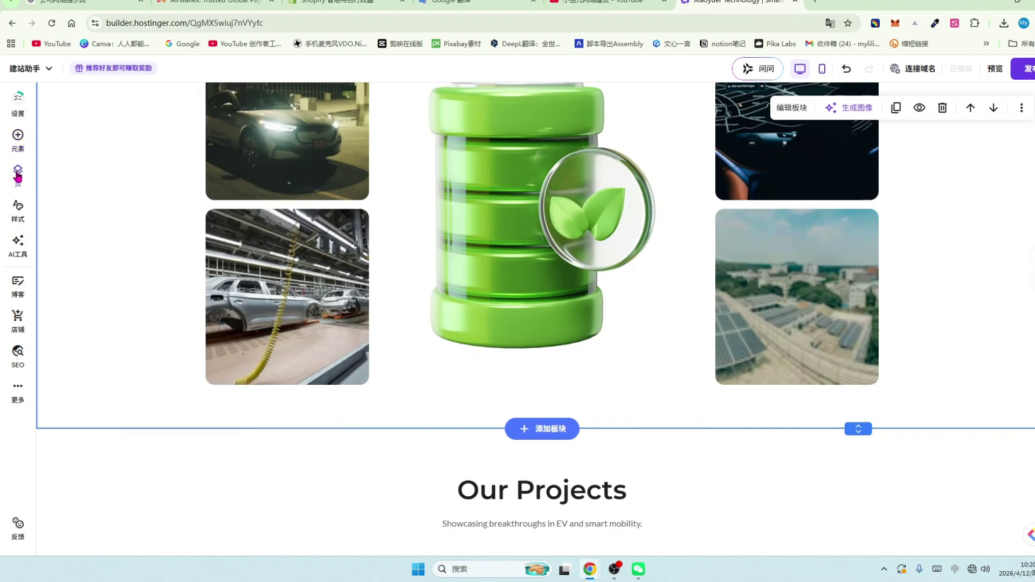
left_click(18, 244)
scroll(956, 244, "up", 7)
scroll(576, 264, "up", 2)
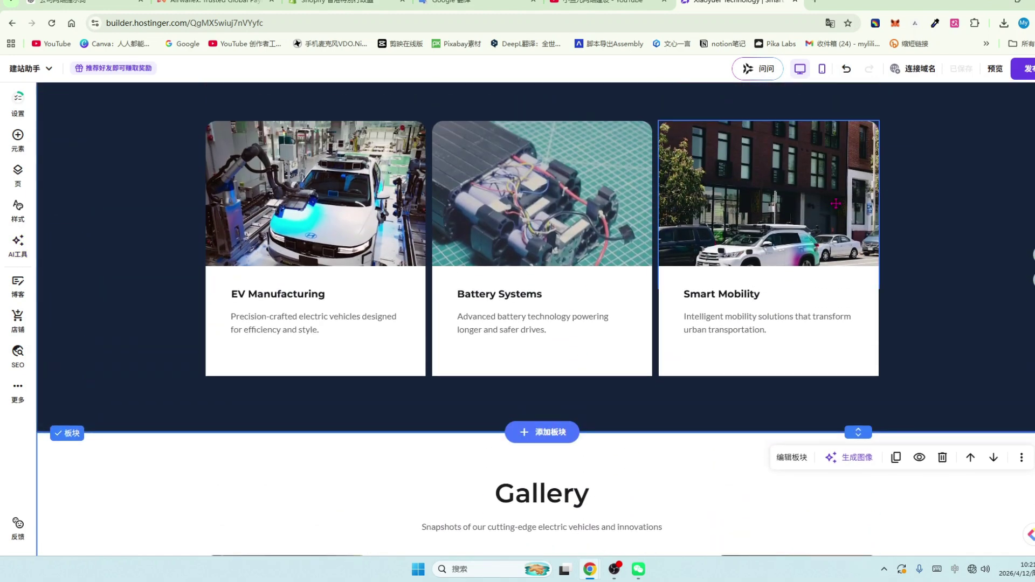
Check the domain connection options and examine the page's mobile layout from the hero block to Our Services.
left_click(911, 70)
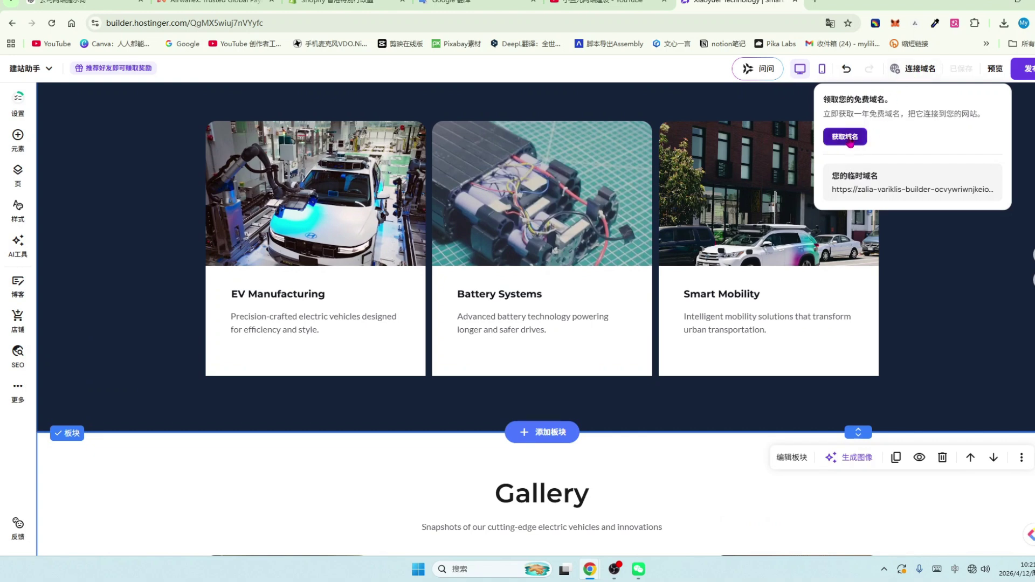
left_click(822, 68)
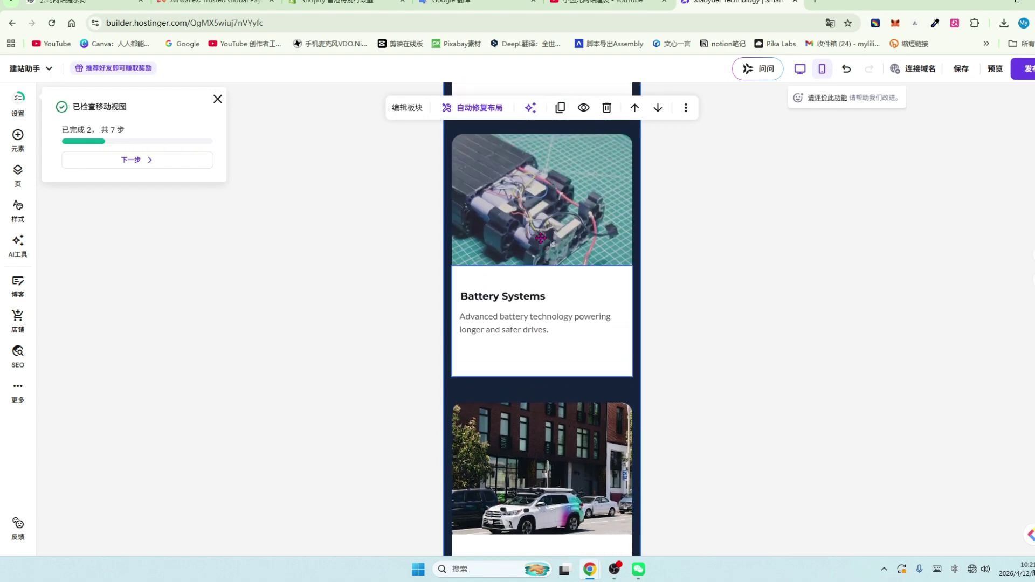
scroll(541, 238, "up", 18)
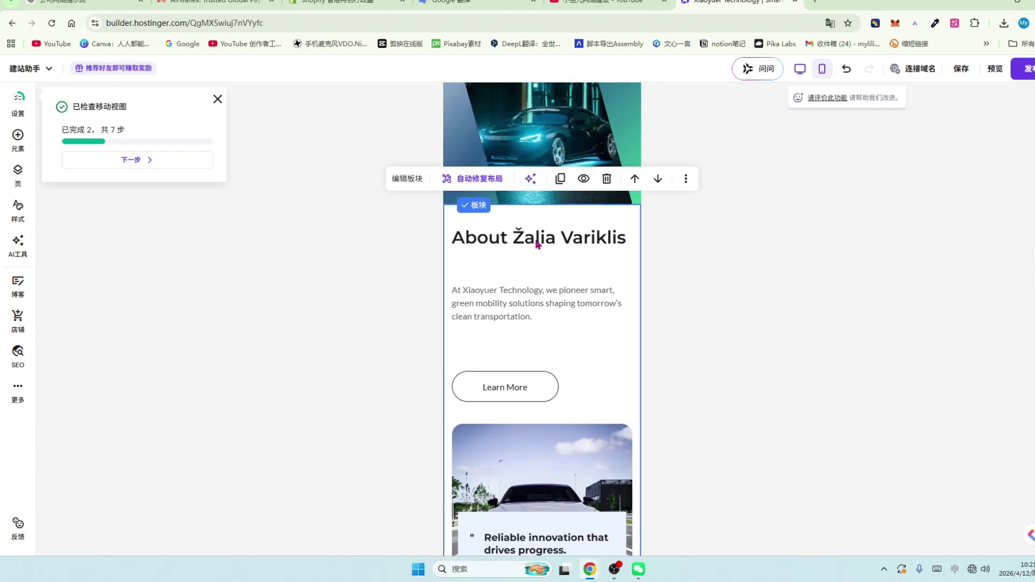
scroll(538, 245, "up", 7)
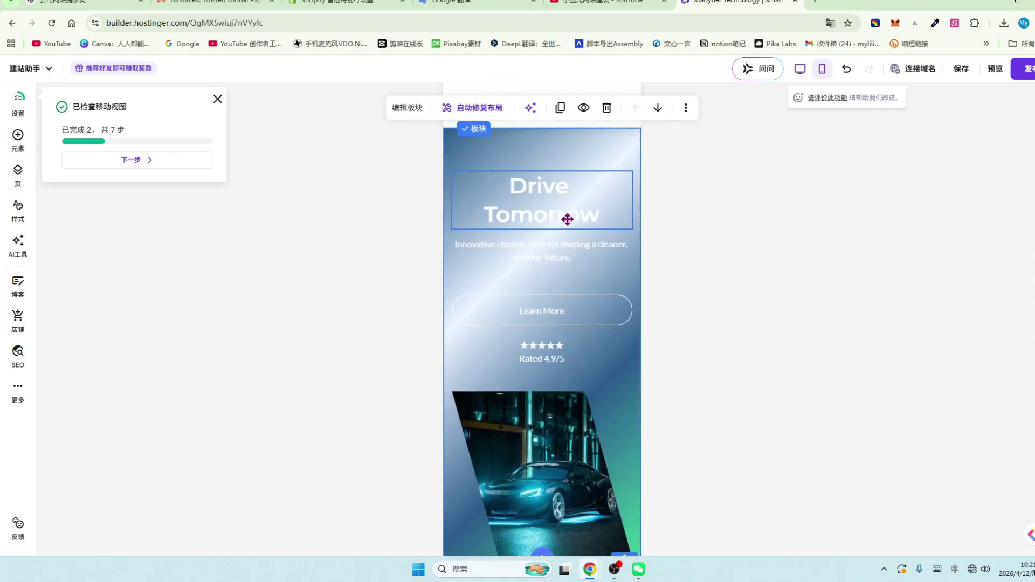
scroll(568, 220, "down", 8)
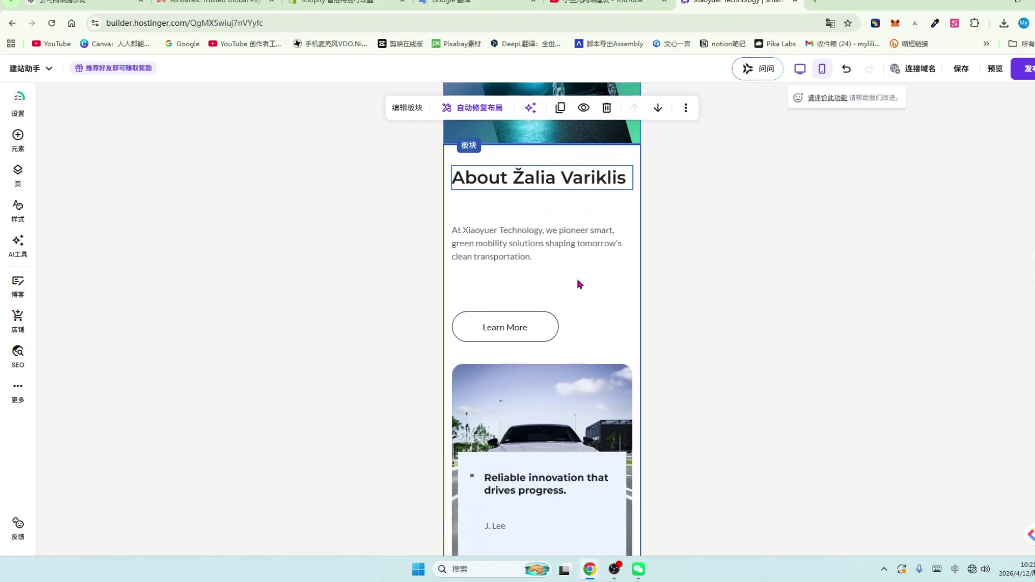
scroll(580, 284, "down", 7)
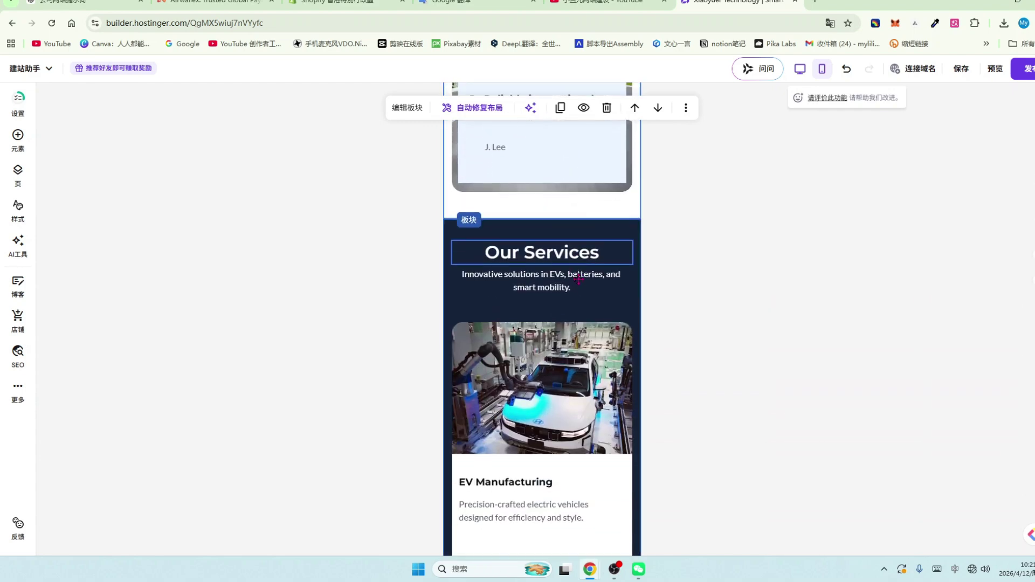
scroll(578, 279, "down", 3)
scroll(578, 279, "up", 10)
left_click(910, 73)
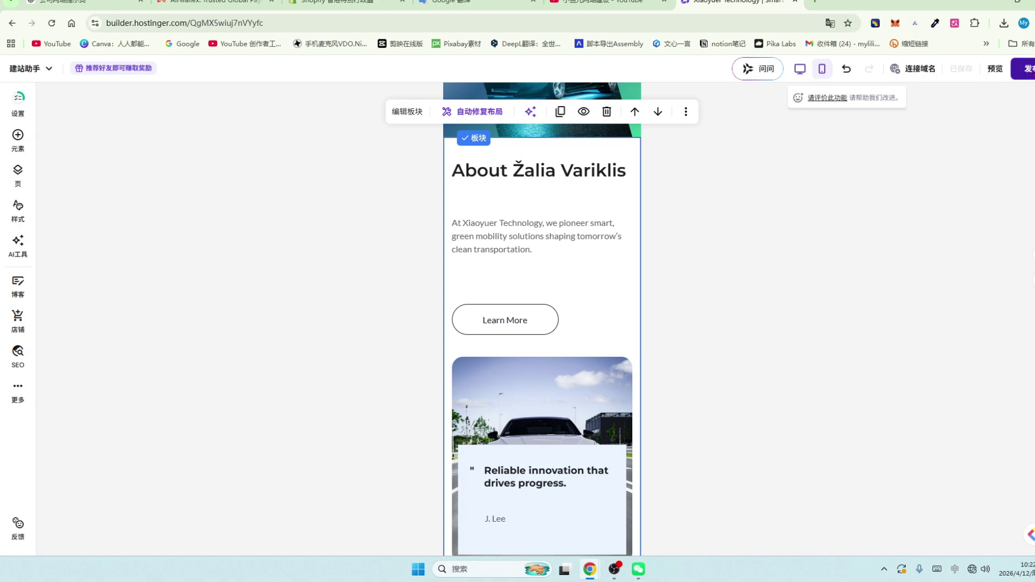
Open the desktop site preview and examine the home page from the hero block down to the Gallery.
left_click(995, 69)
scroll(669, 331, "down", 3)
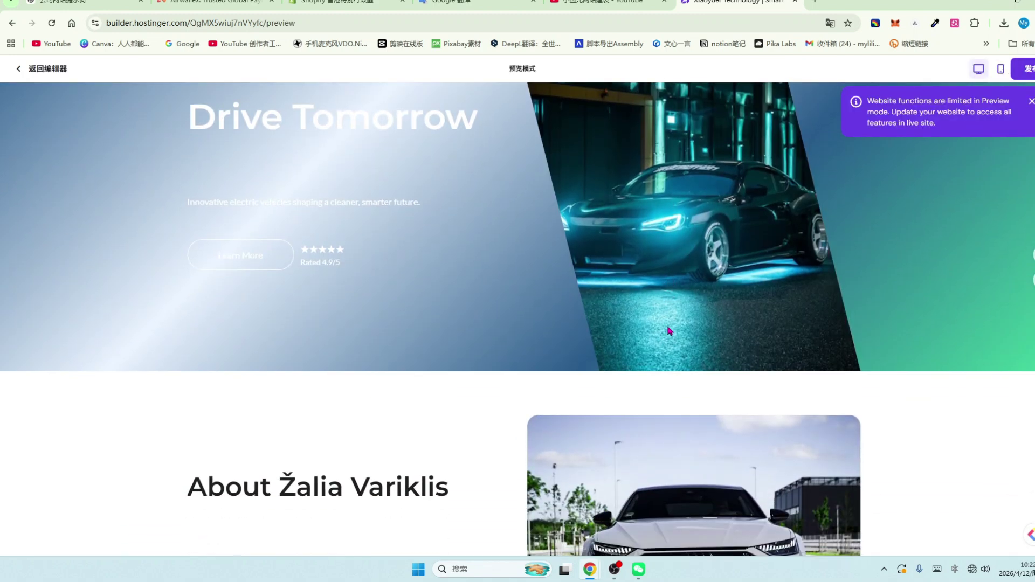
scroll(669, 331, "down", 1)
scroll(672, 331, "down", 1)
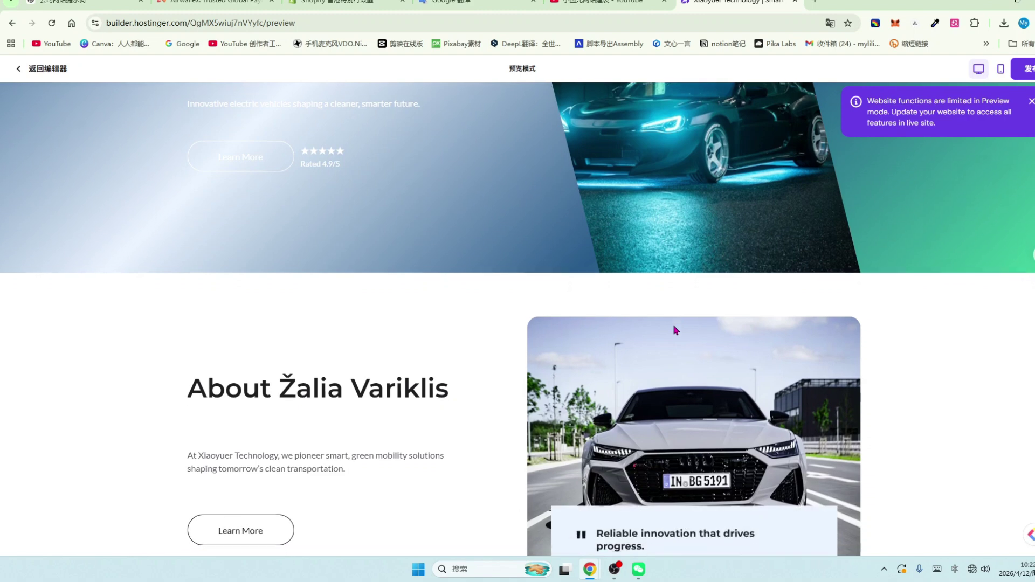
scroll(676, 330, "down", 1)
scroll(676, 330, "down", 2)
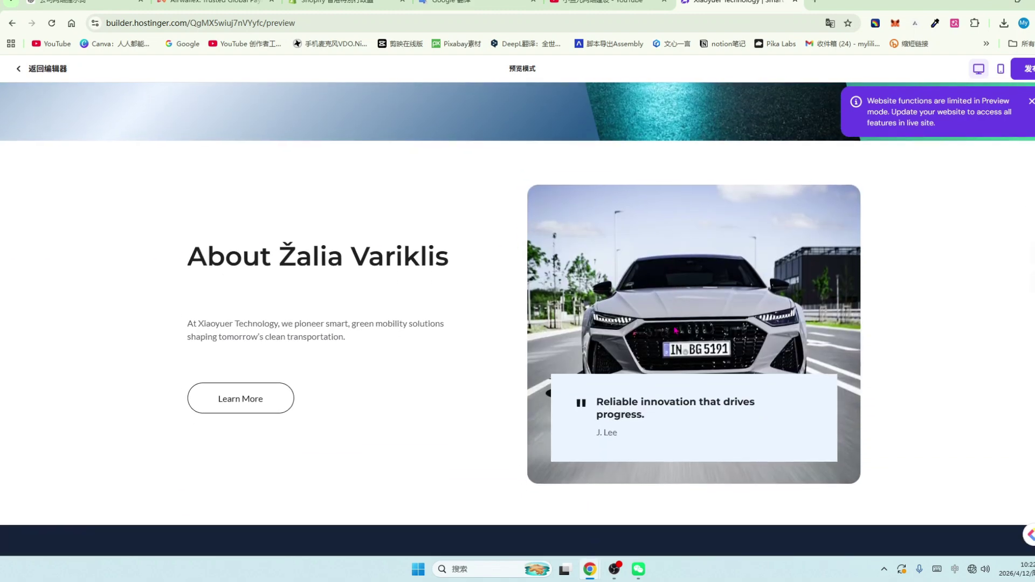
scroll(616, 335, "down", 1)
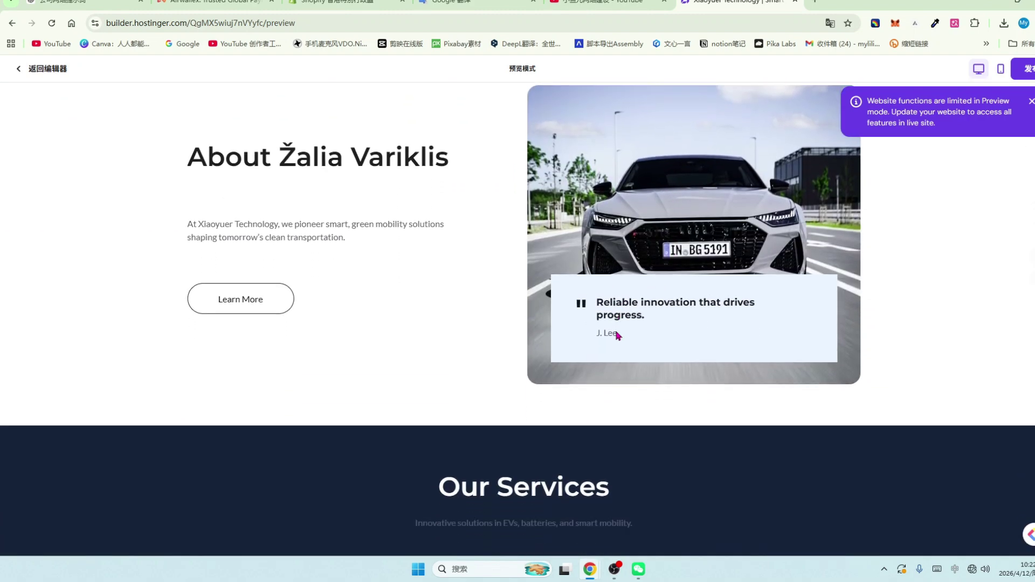
scroll(824, 302, "down", 3)
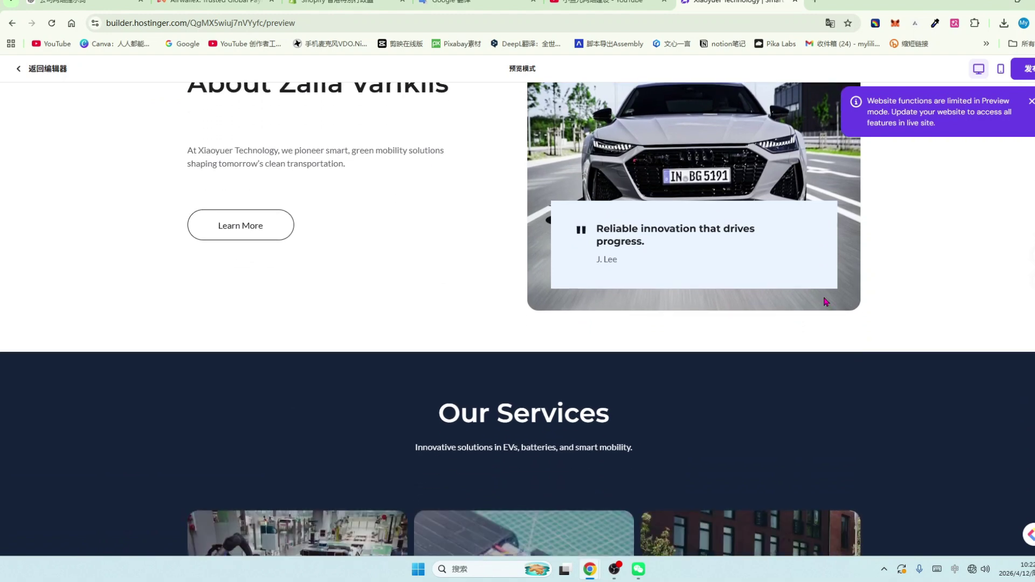
scroll(825, 302, "down", 10)
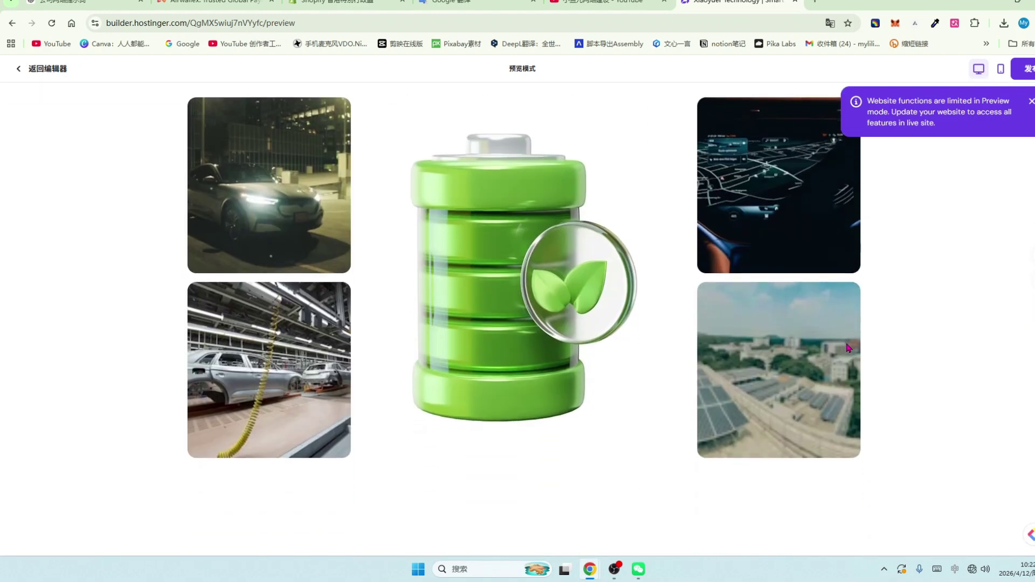
Examine the preview's Join Us form and Our Projects section, going back up to the Gallery and service cards.
key("ctrl+shift+Tab")
key("ctrl+Tab")
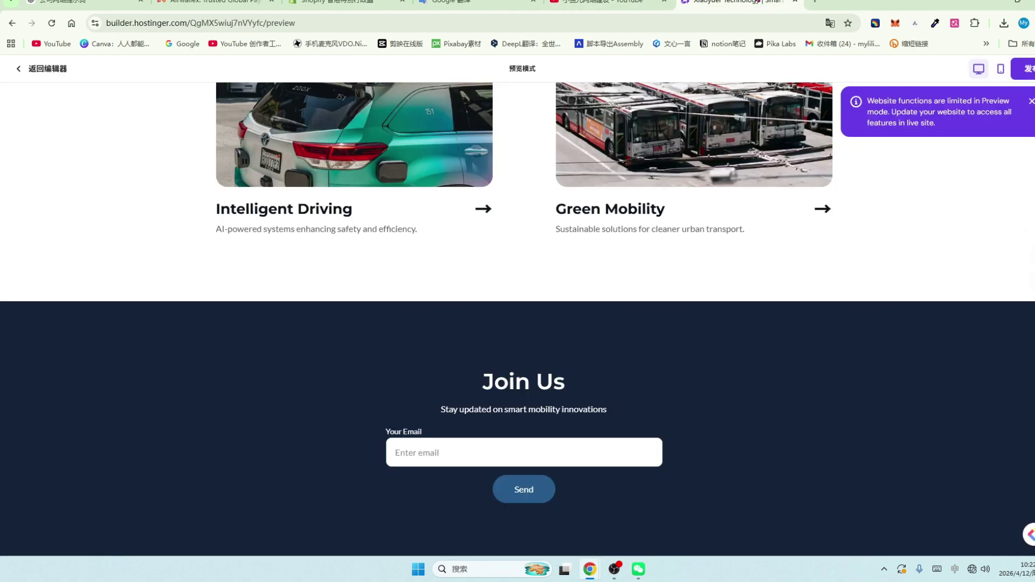
scroll(885, 282, "down", 1)
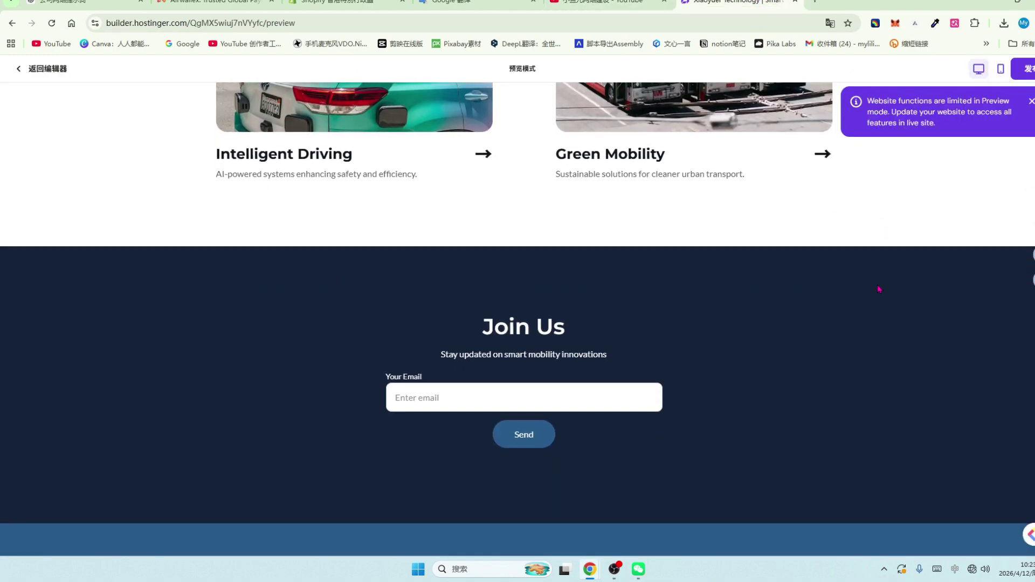
scroll(790, 327, "up", 2)
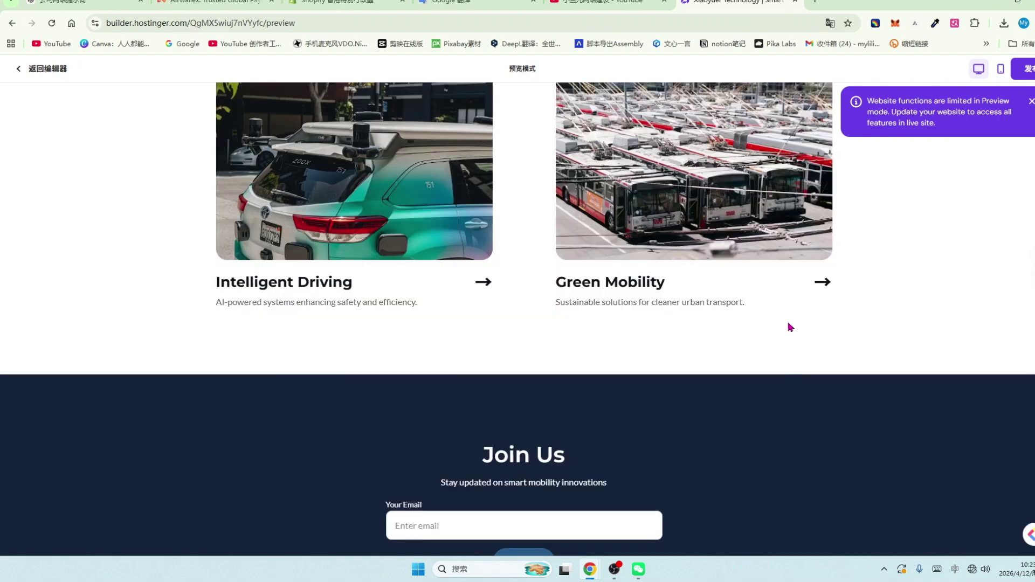
scroll(788, 329, "up", 4)
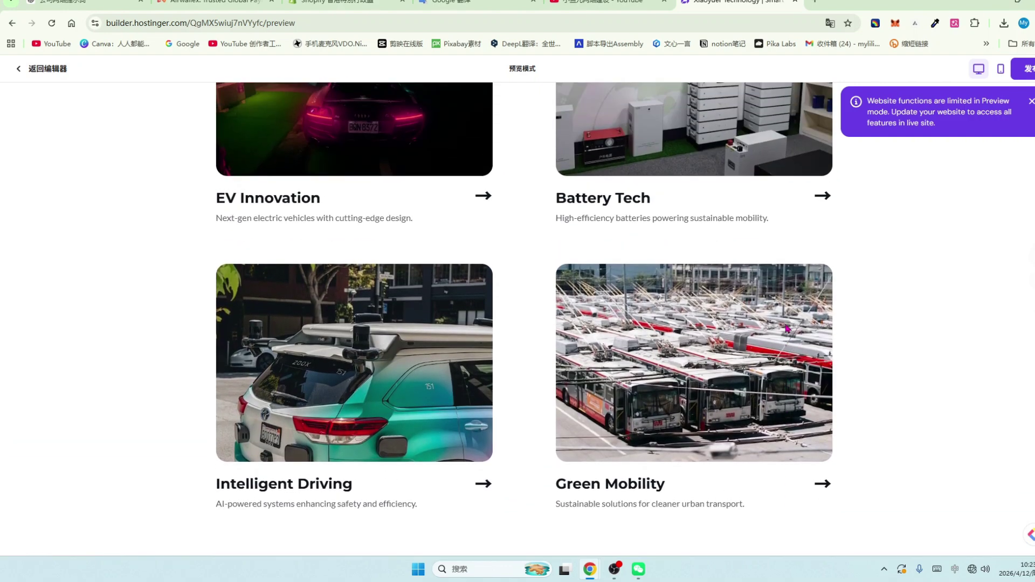
scroll(787, 329, "up", 9)
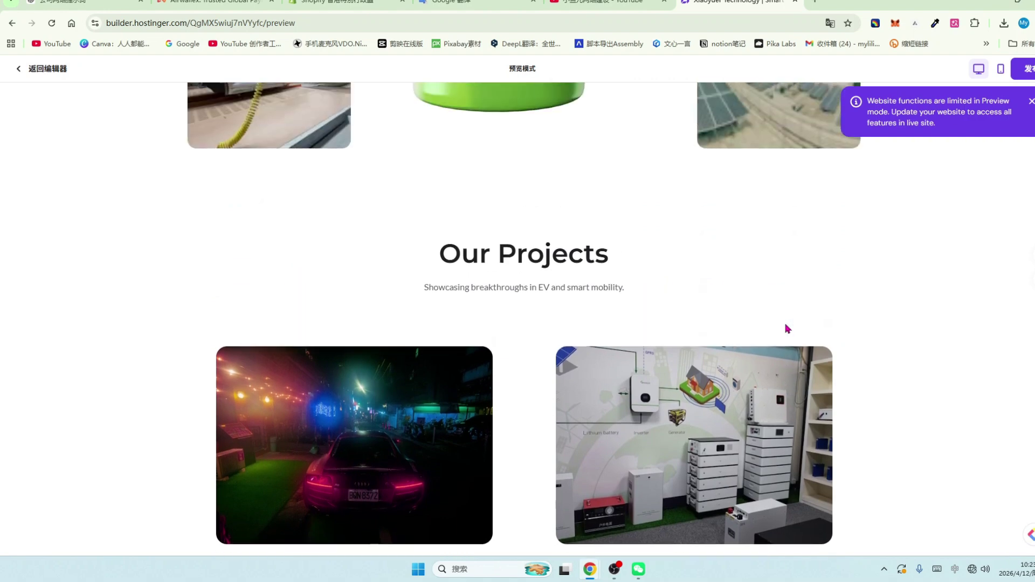
scroll(787, 328, "up", 3)
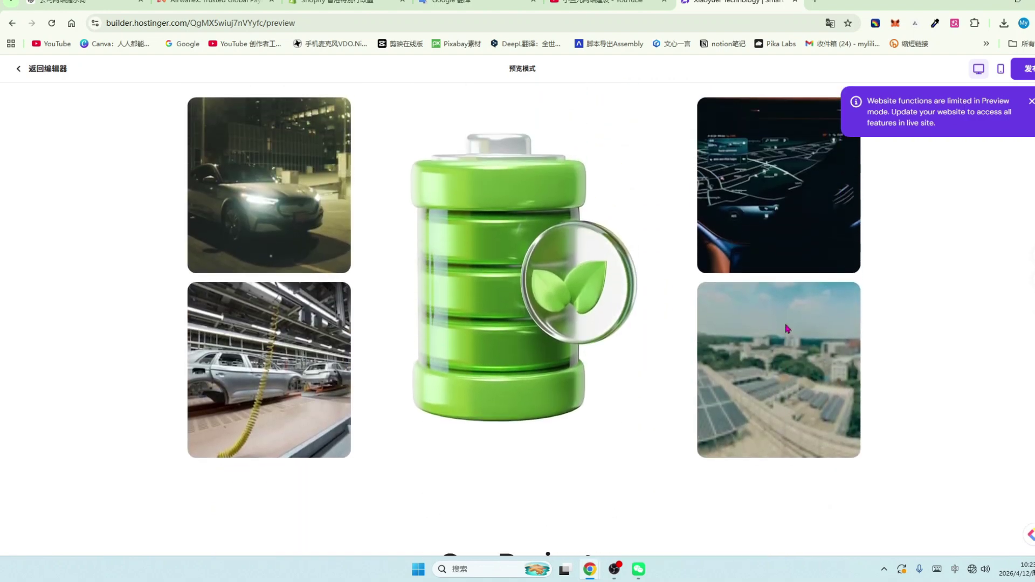
scroll(788, 328, "up", 5)
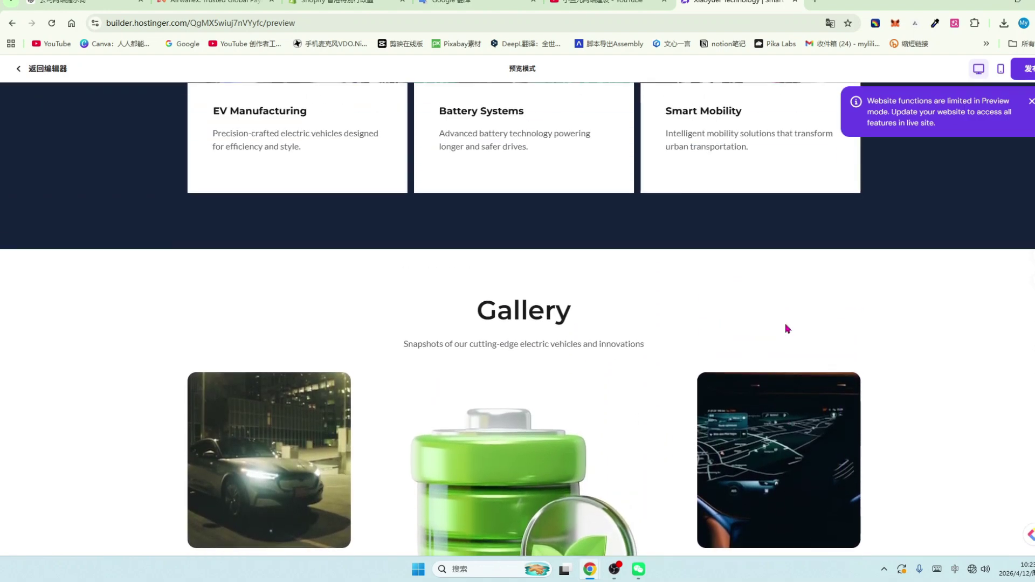
Check the Hostinger home page, return to the site preview, and examine the Gallery and Our Services sections.
left_click(701, 315)
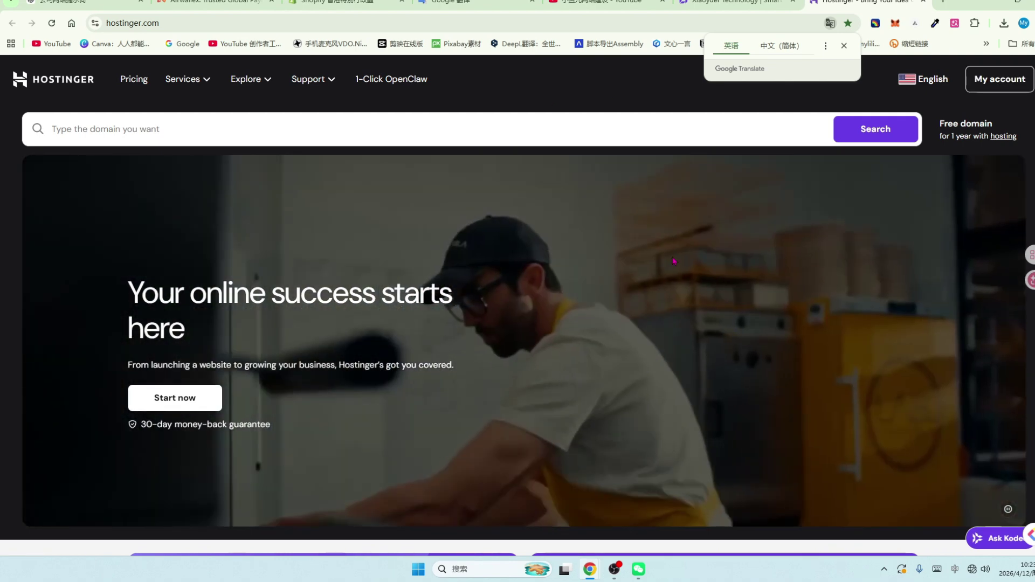
left_click(713, 10)
scroll(258, 308, "up", 2)
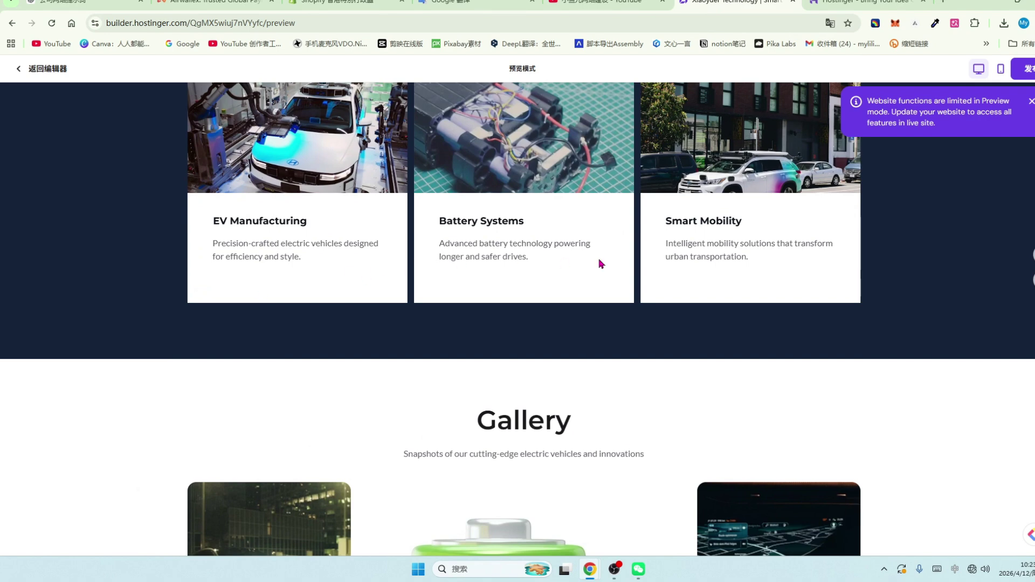
scroll(543, 316, "down", 2)
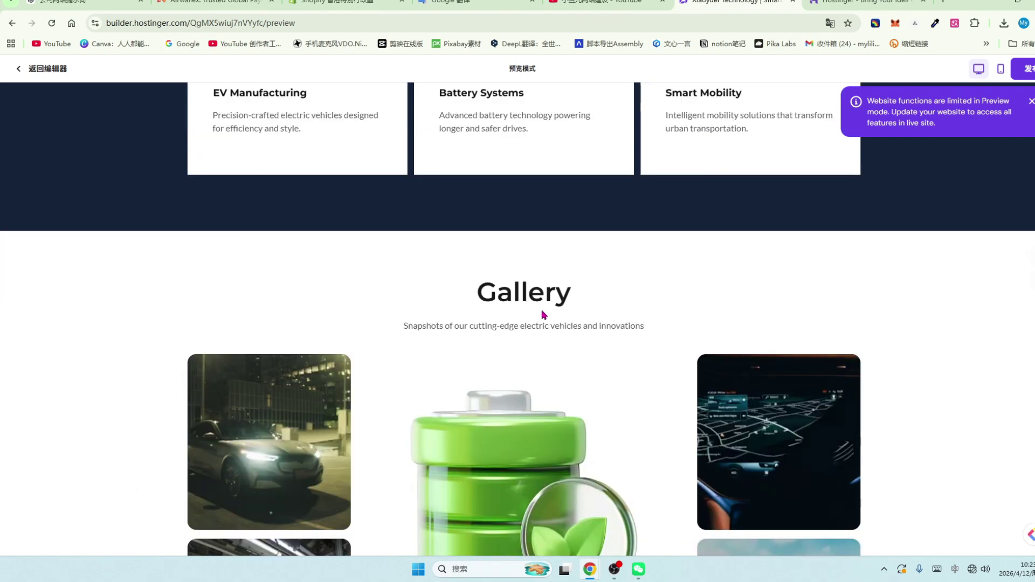
scroll(542, 315, "up", 3)
scroll(543, 315, "up", 5)
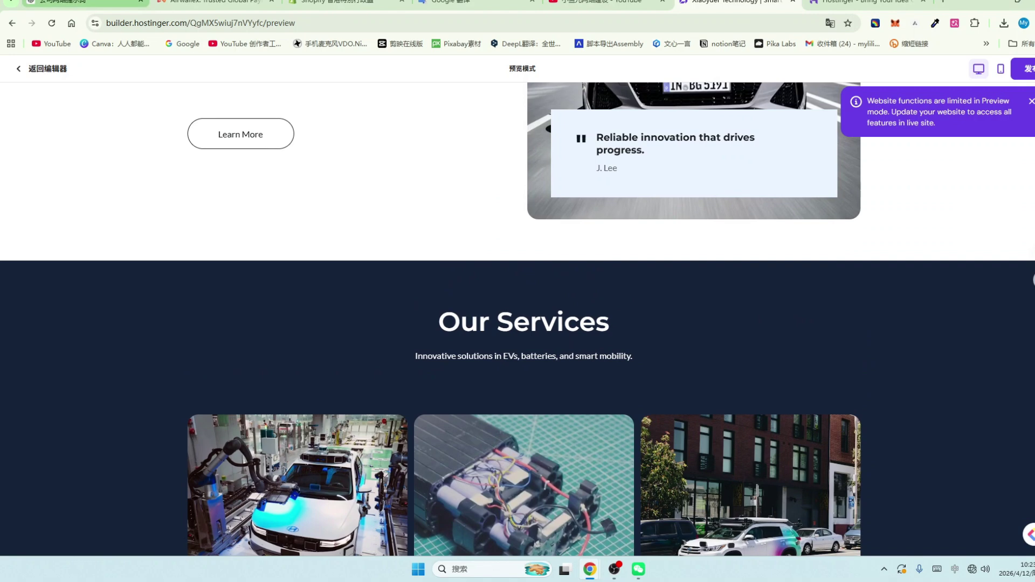
Switch to the ChatGPT conversation and read its suggested homepage slogans, comparing them with the site preview.
left_click(81, 2)
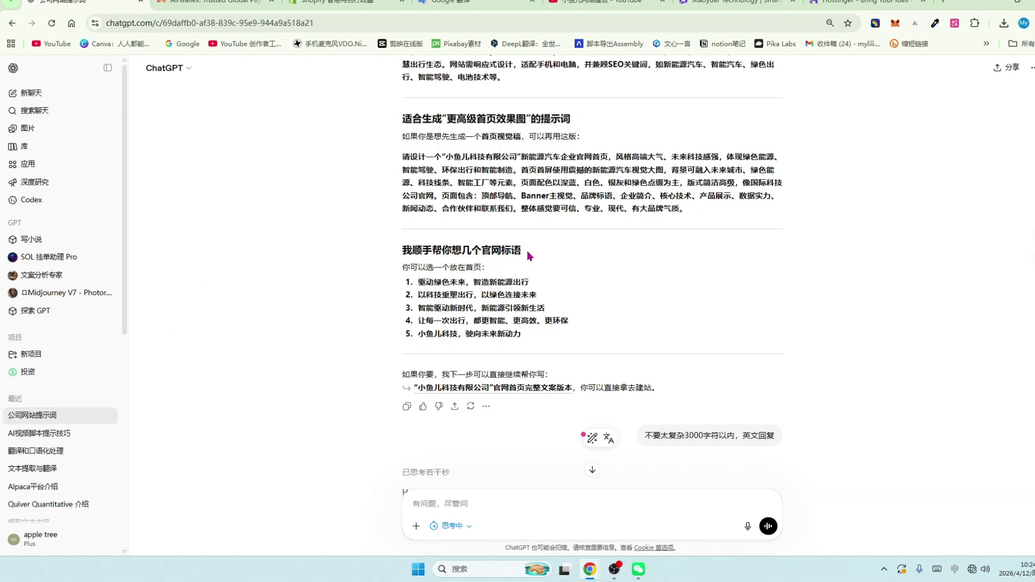
left_click_drag(486, 251, 527, 251)
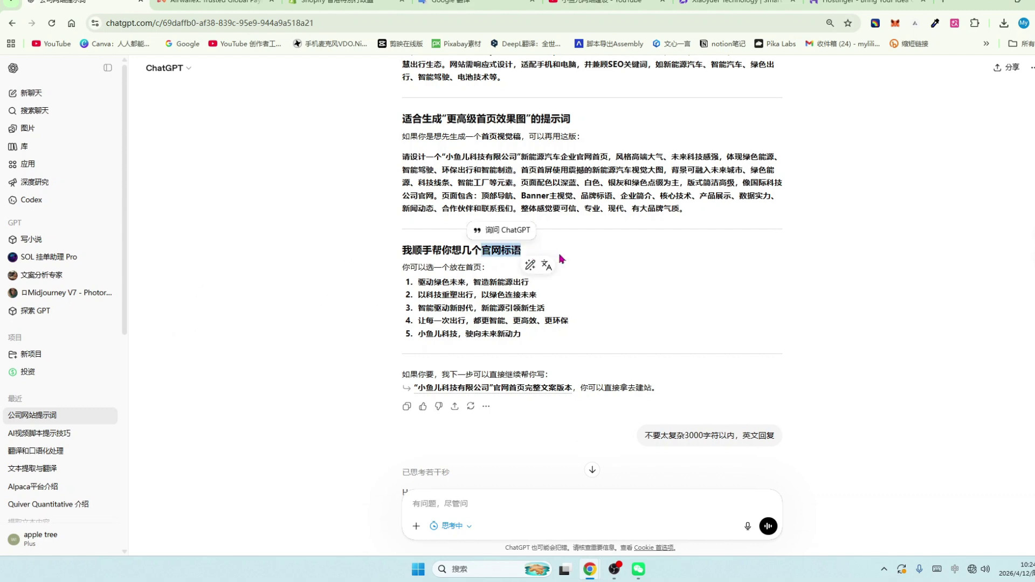
left_click(595, 267)
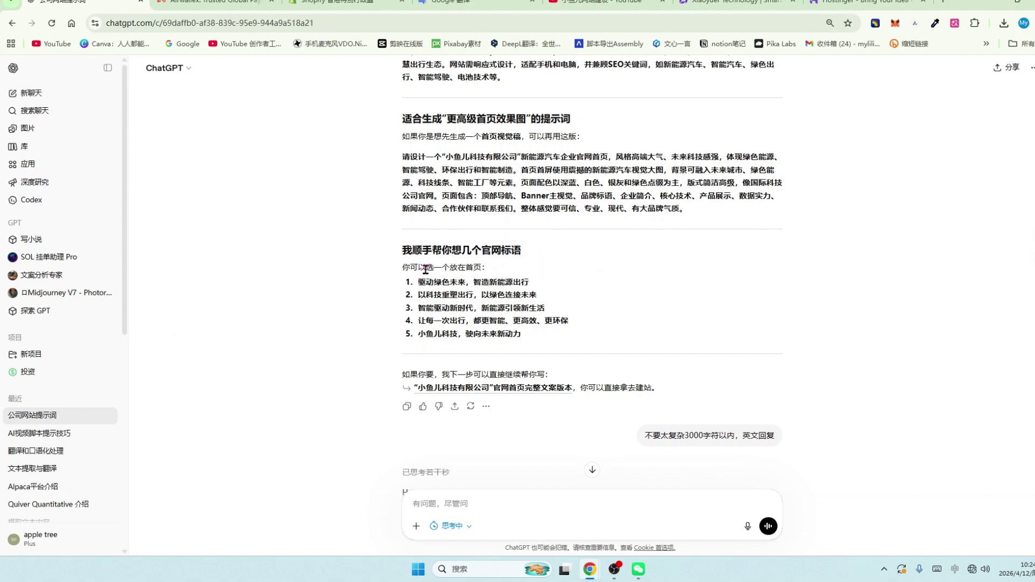
left_click_drag(422, 280, 538, 296)
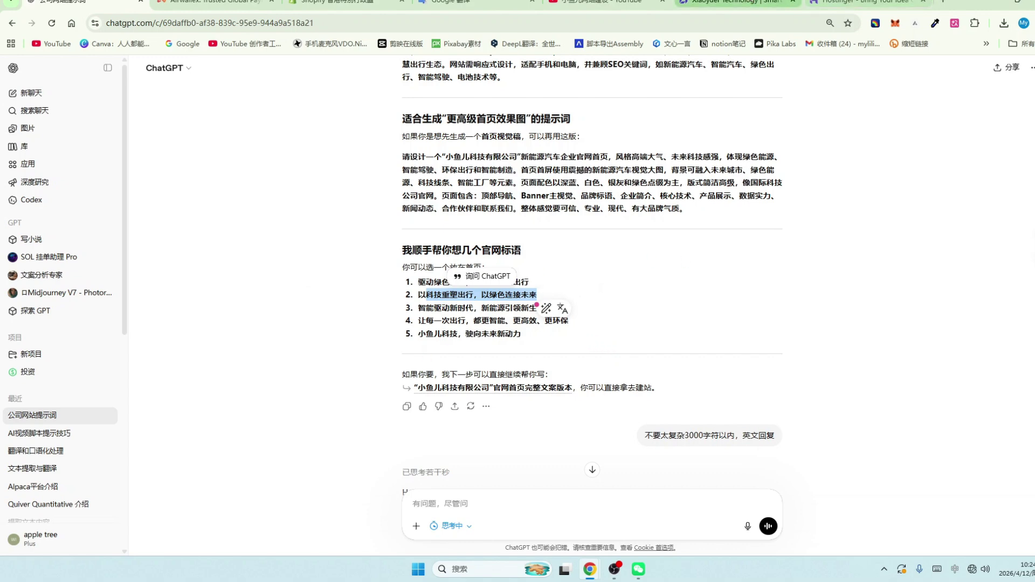
left_click(736, 2)
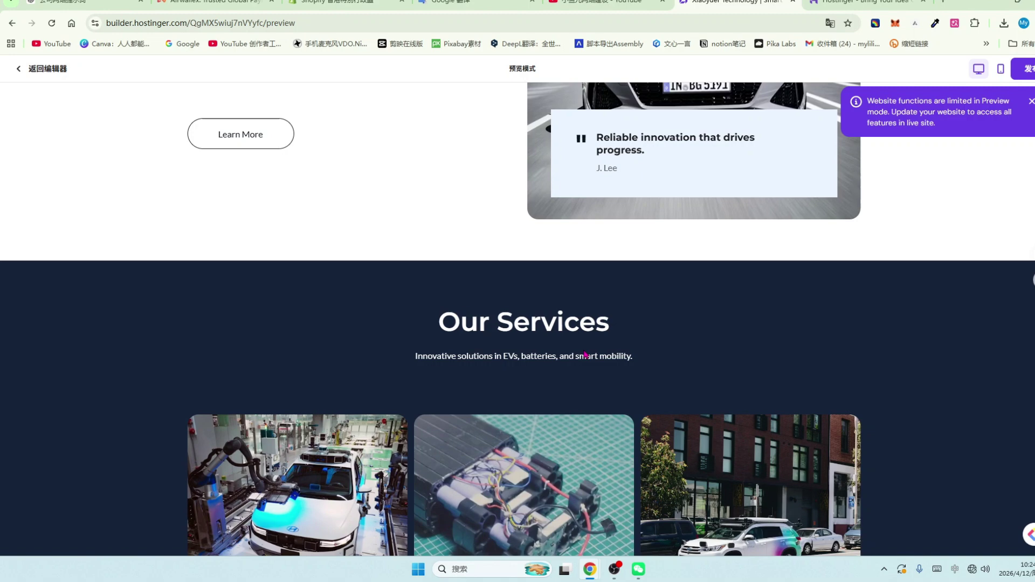
key("ctrl+1")
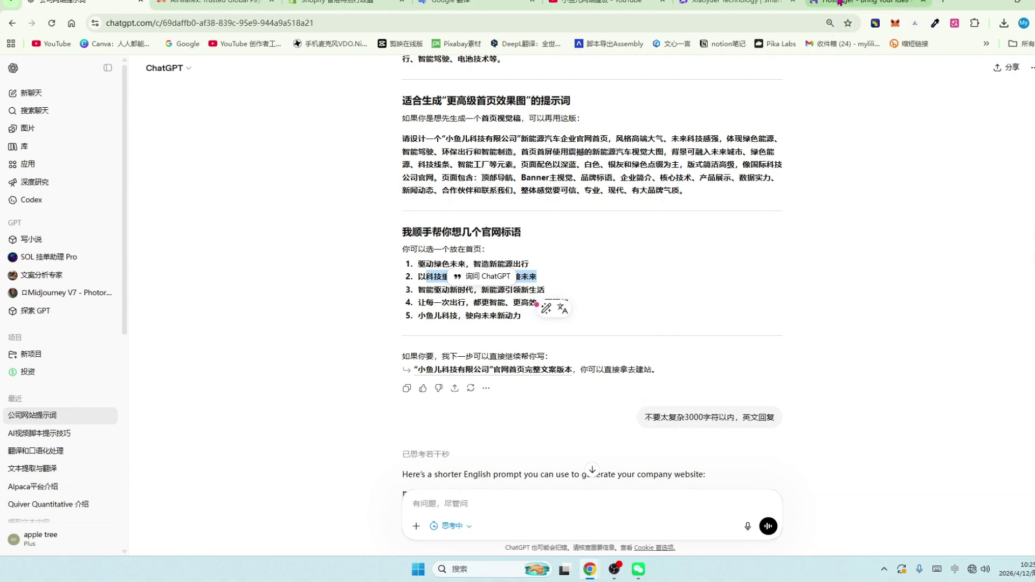
Capture a screenshot of the hero block in the site preview and attach it to a new ChatGPT message.
left_click(727, 2)
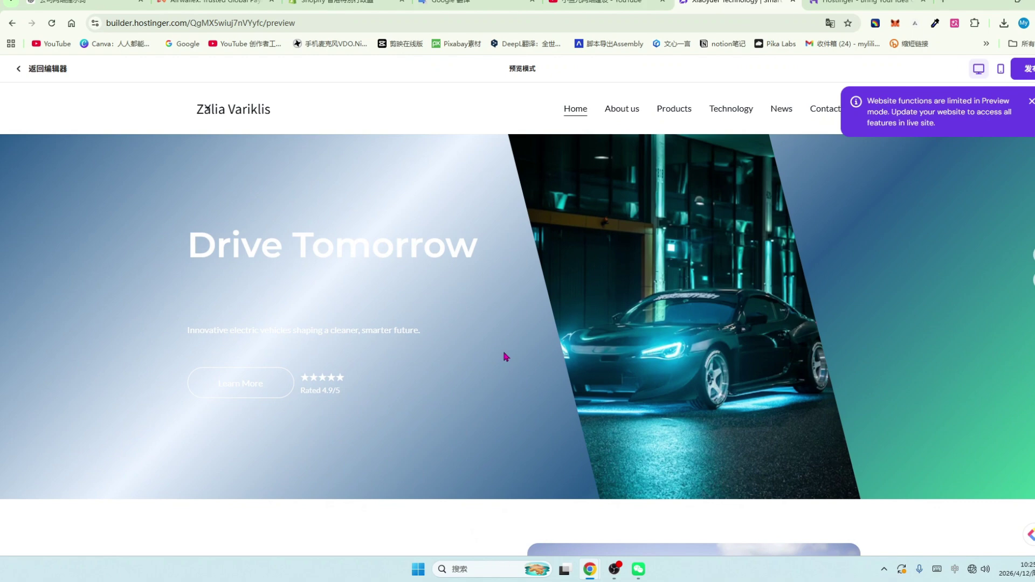
key("alt+a")
double_click(129, 116)
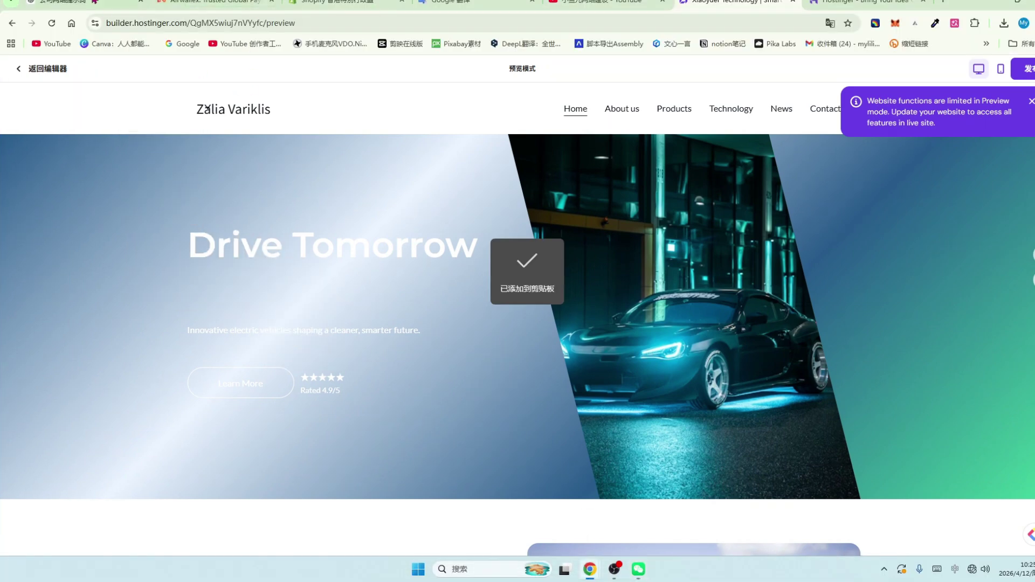
key("ctrl+1")
key("ctrl+v")
Ask ChatGPT "首页轮播图这里文案怎么写，这个位置非常重要" about the attached hero screenshot.
type("shouye")
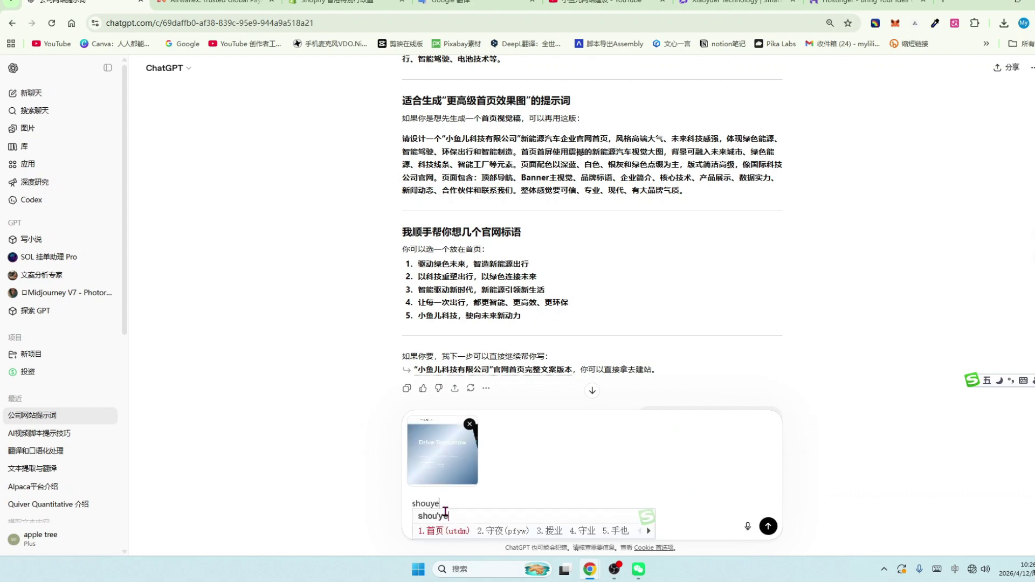
key("space")
type("lunbo")
key("space")
type("tu")
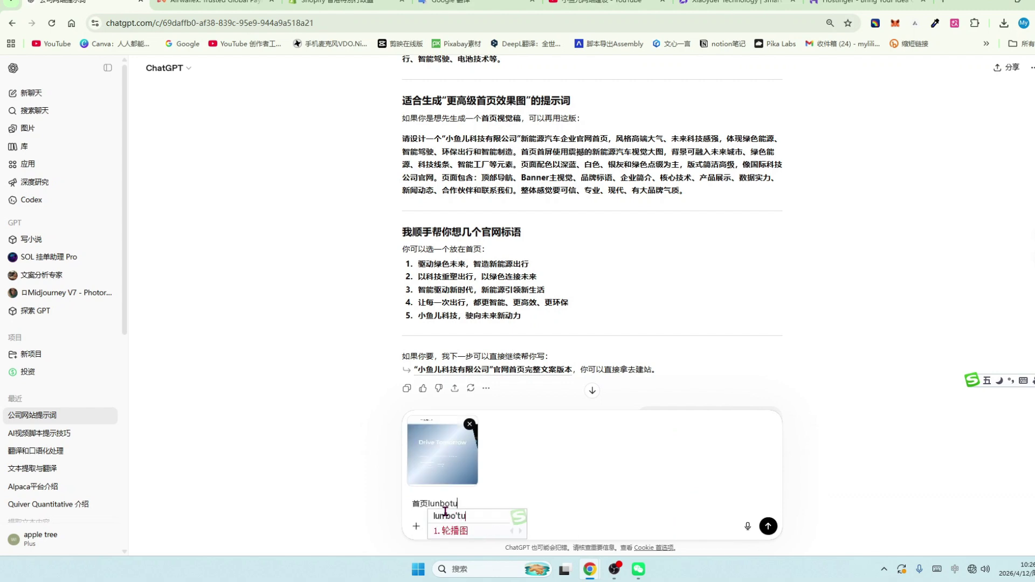
key("space")
type("zheli")
key("space")
type("wenan")
key("space")
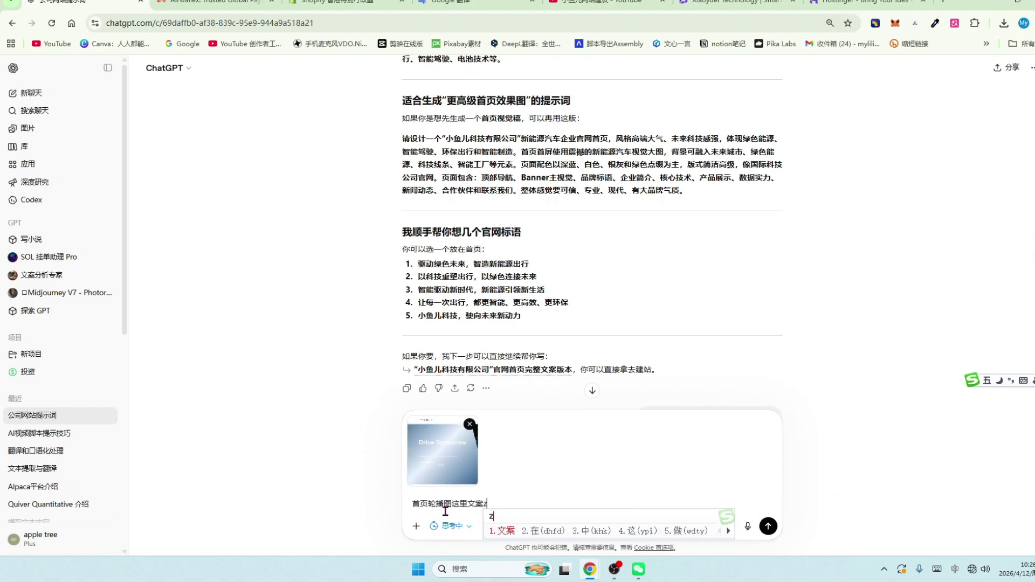
type("zenme")
key("space")
type("xie")
type("2，这个位置非常重要")
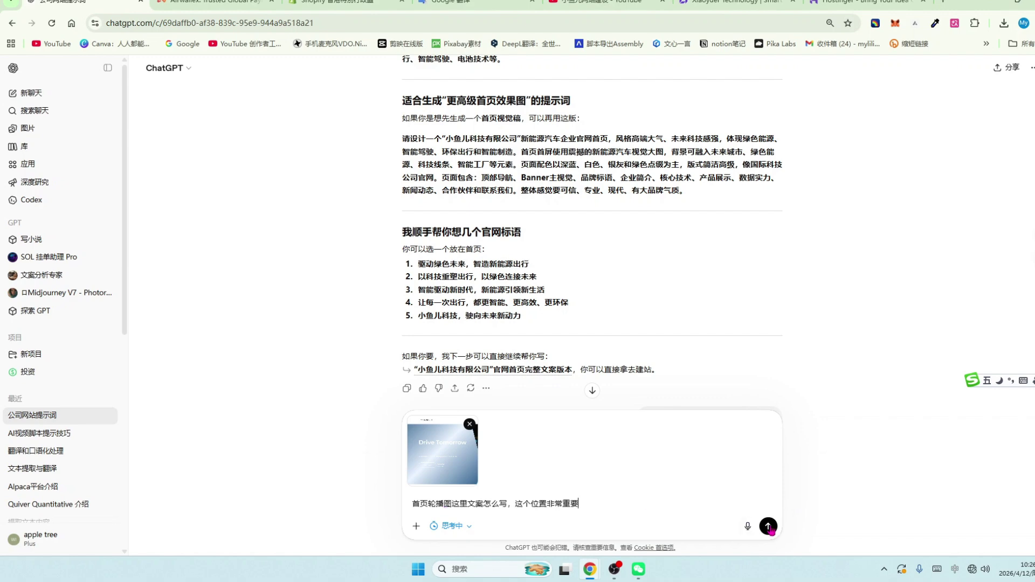
left_click(769, 525)
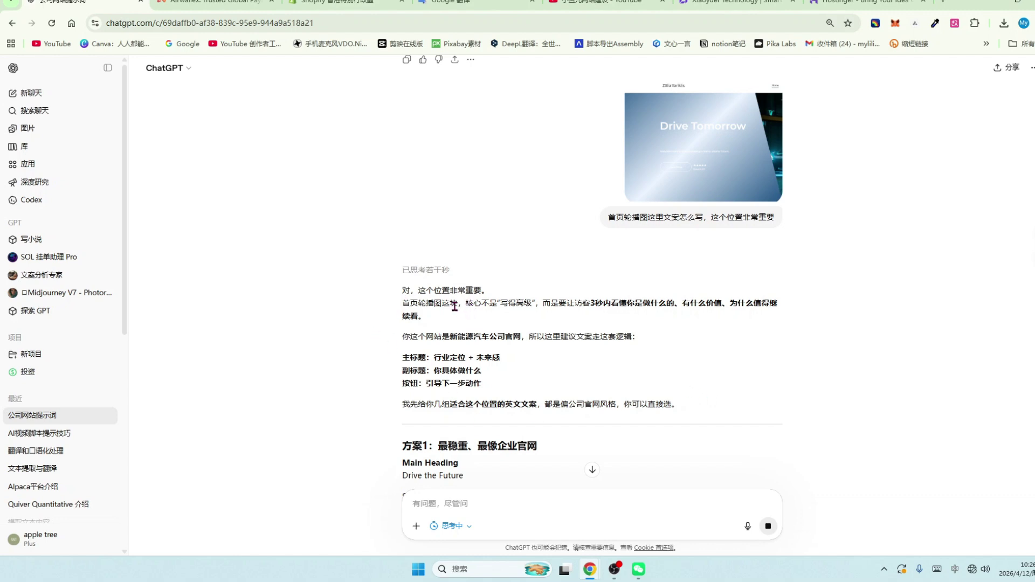
Read ChatGPT's hero copy advice and copy the 方案1 main heading "Drive the Future".
left_click_drag(465, 307, 692, 305)
scroll(519, 310, "down", 2)
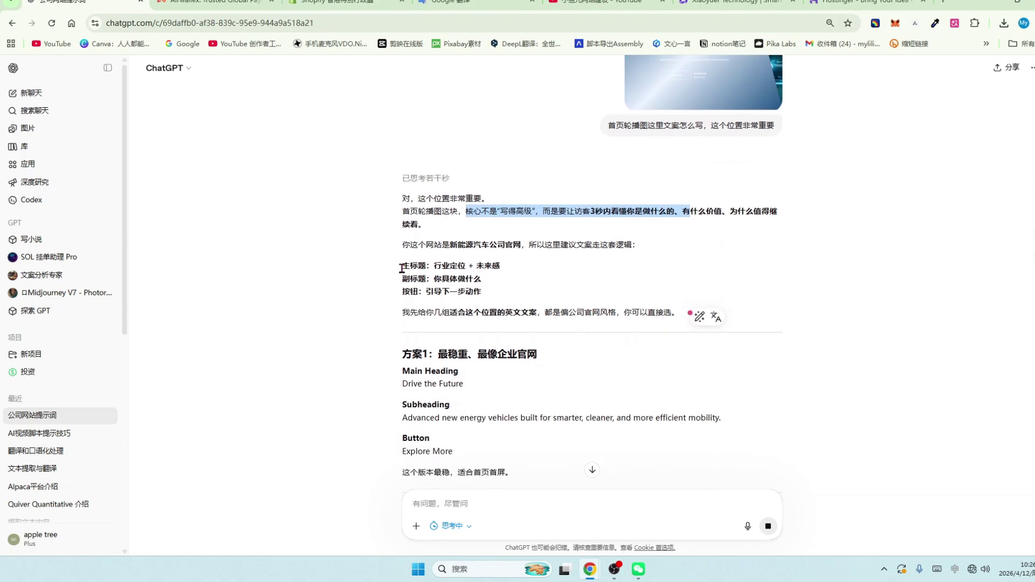
left_click_drag(403, 266, 426, 265)
scroll(521, 281, "down", 2)
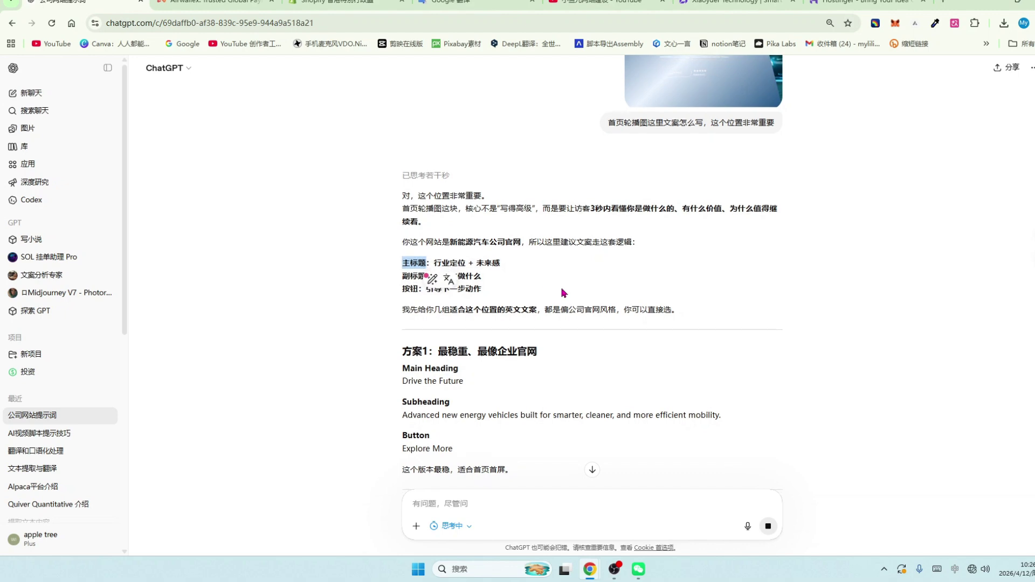
scroll(500, 202, "down", 1)
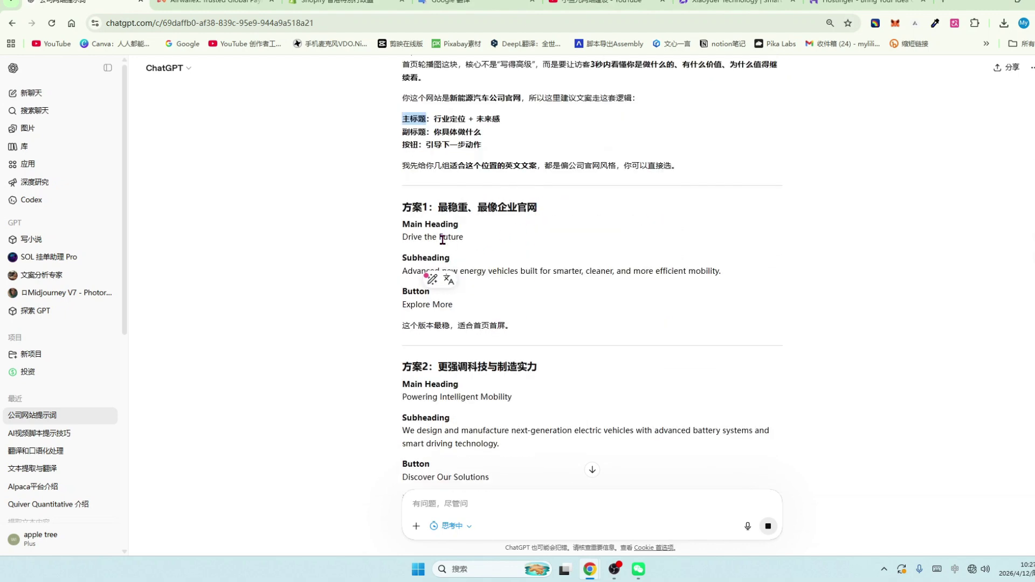
scroll(472, 226, "down", 1)
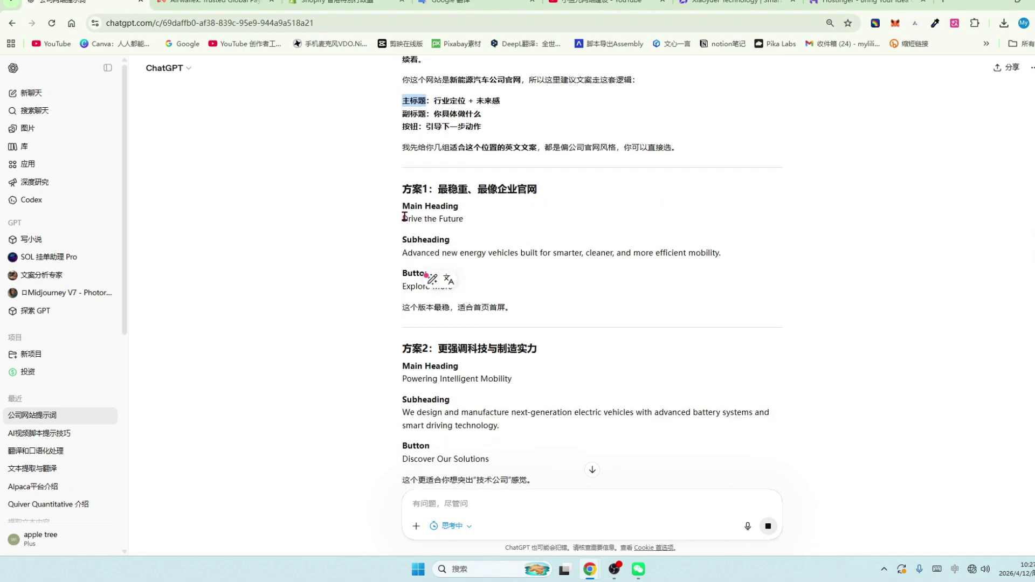
left_click_drag(404, 218, 526, 216)
key("ctrl+c")
Go back from the preview to the website editor and replace the hero heading with the copied "Drive the Future".
key("ctrl+Tab")
key("ctrl+Tab")
key("ctrl+Tab")
key("ctrl+Tab")
key("ctrl+Tab")
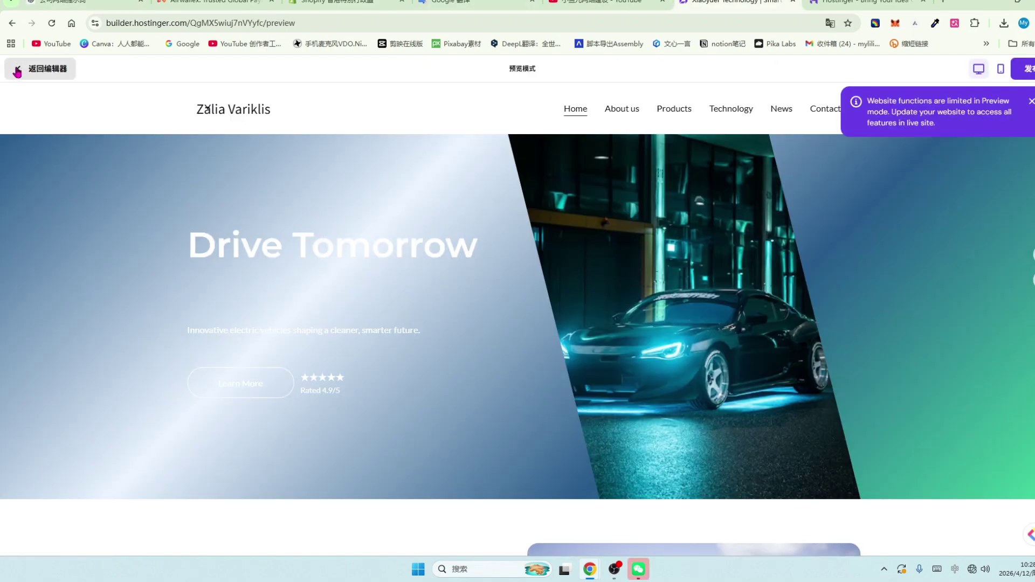
left_click(19, 70)
left_click(397, 247)
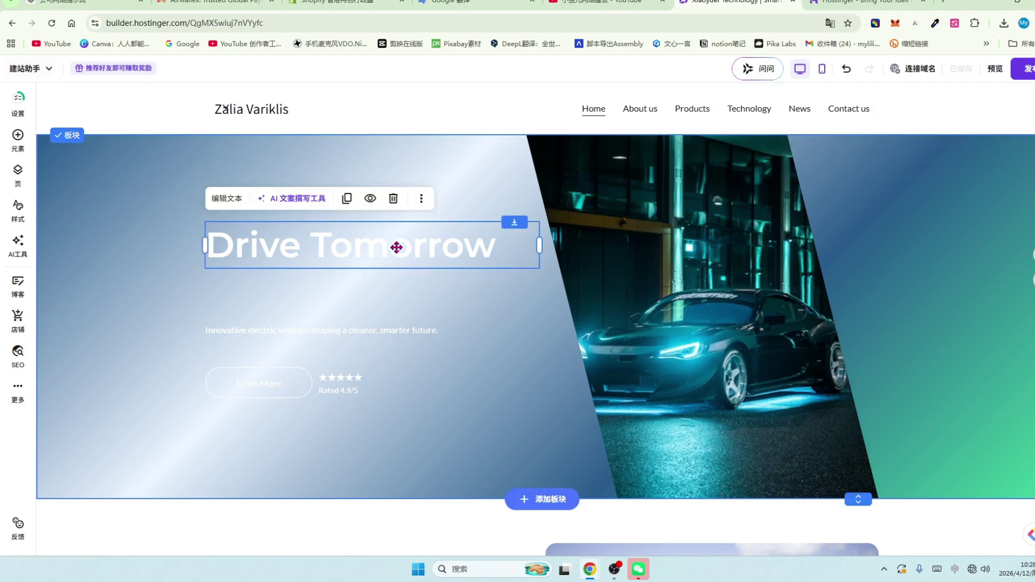
left_click(225, 198)
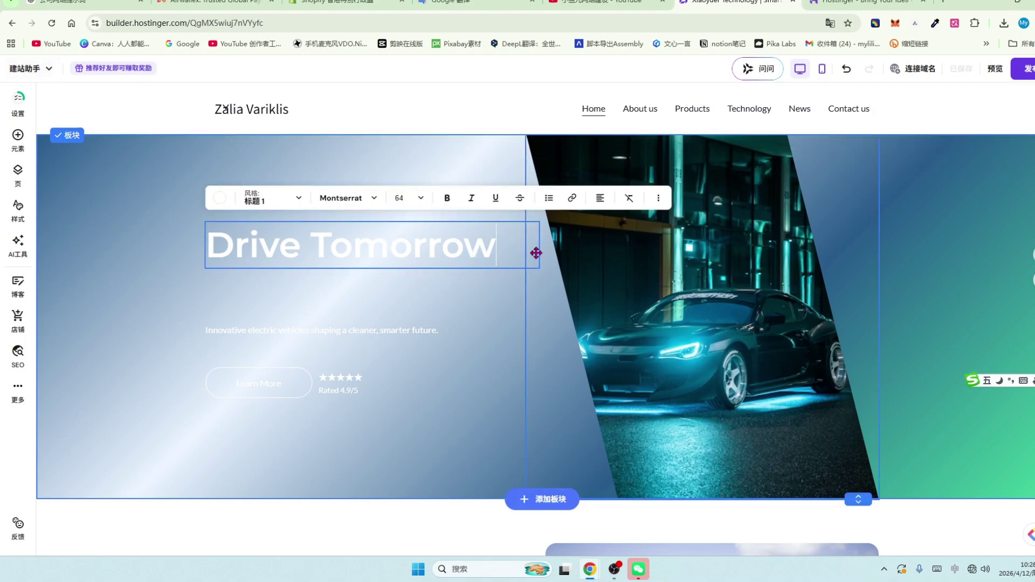
key("BackSpace")
key("ctrl+a")
key("ctrl+v")
scroll(811, 303, "down", 1)
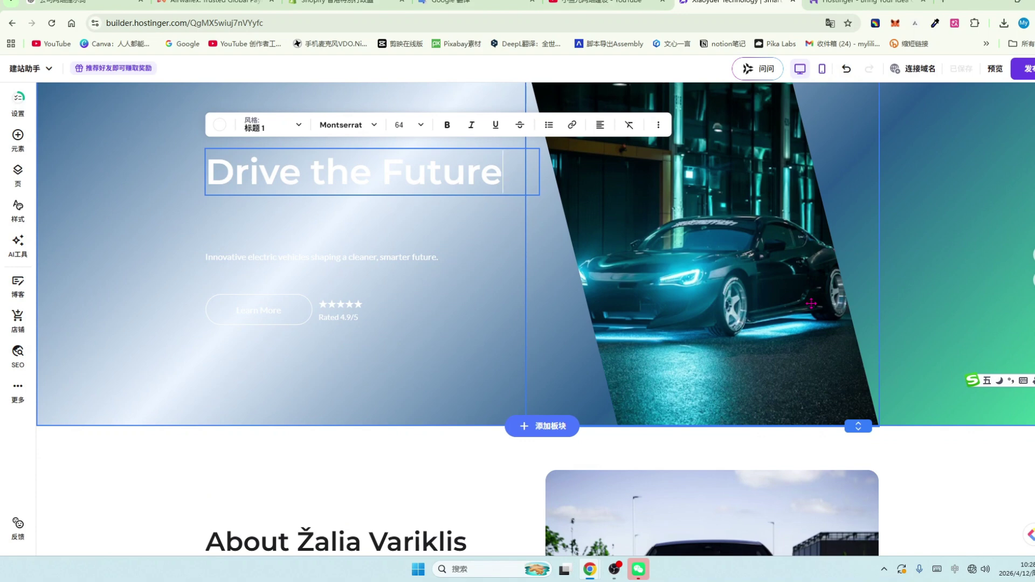
scroll(811, 304, "down", 1)
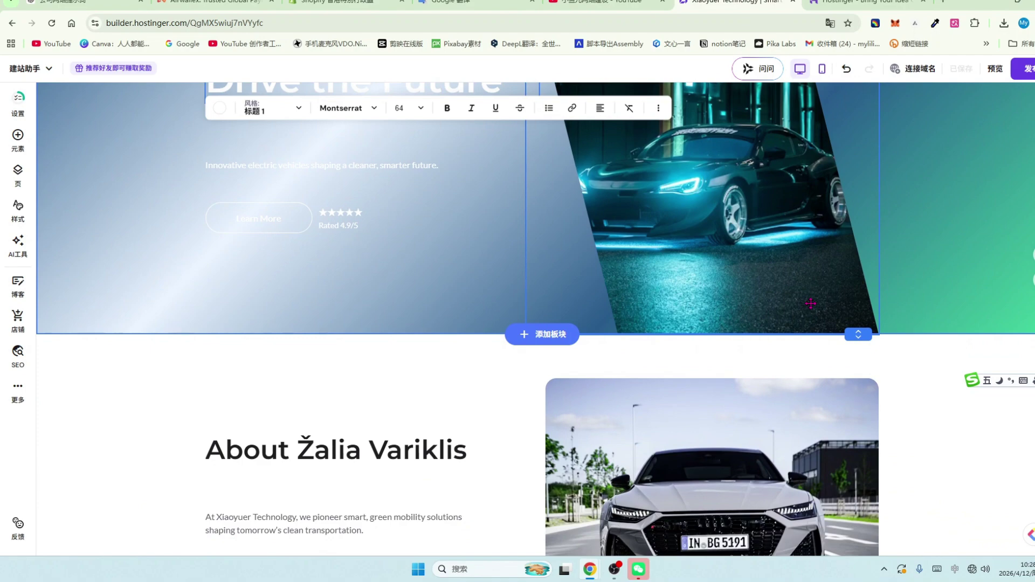
Look over the Hostinger home page and the YouTube channel's video list, ending on the Hostinger home page.
key("ctrl+Tab")
scroll(814, 358, "down", 1)
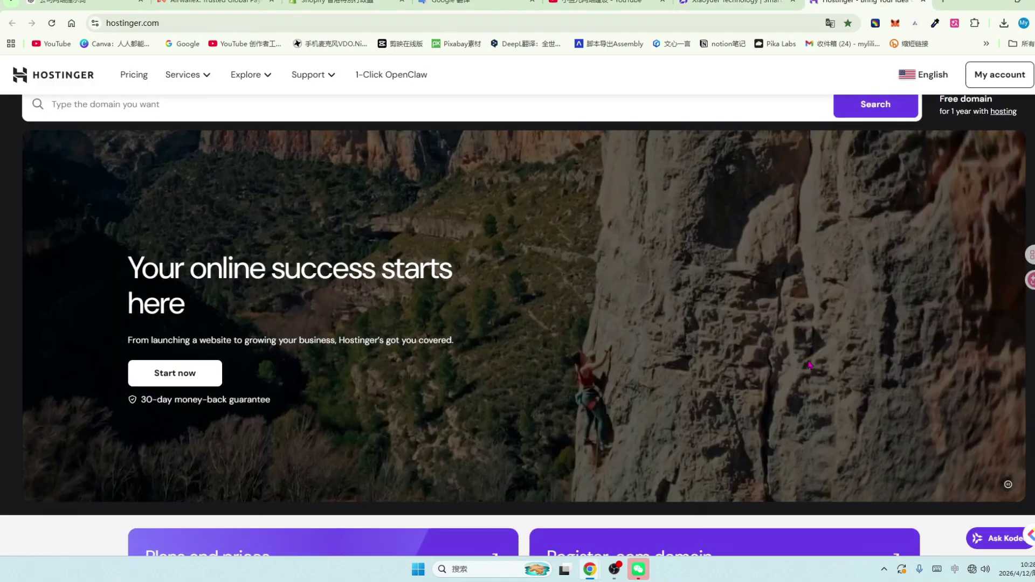
scroll(809, 365, "down", 1)
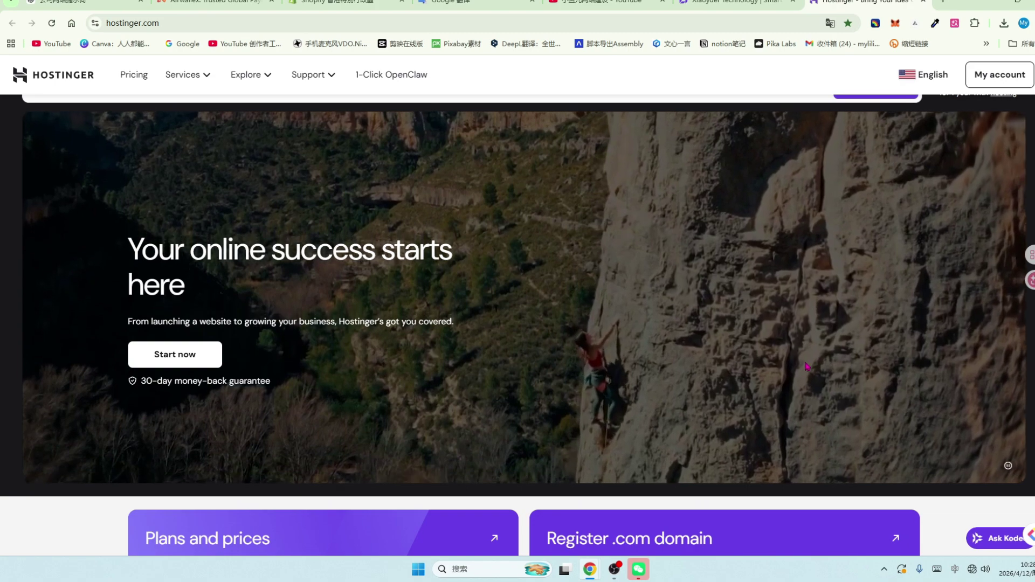
scroll(807, 367, "down", 1)
key("ctrl+shift+Tab")
key("ctrl+shift+Tab")
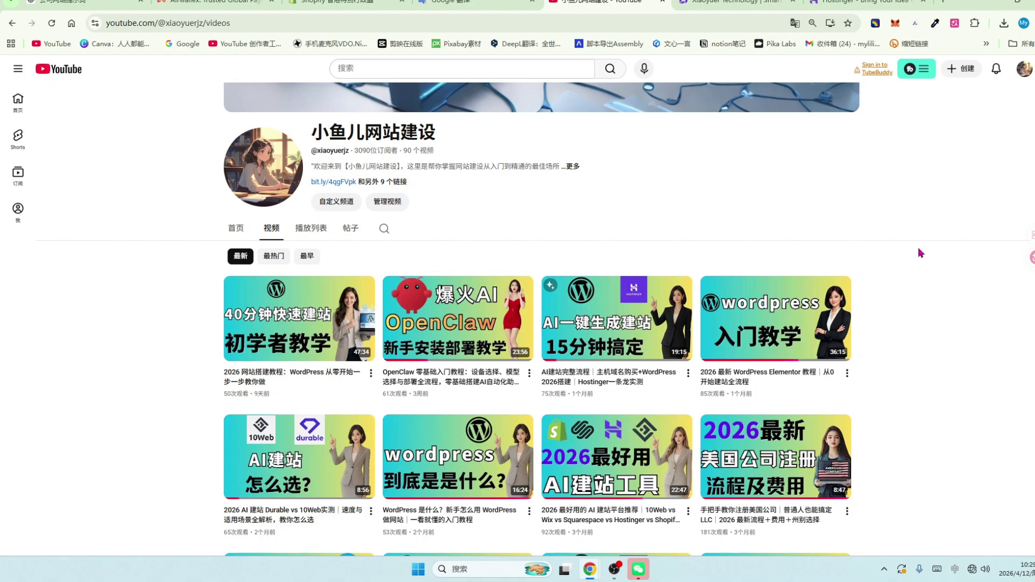
left_click(818, 9)
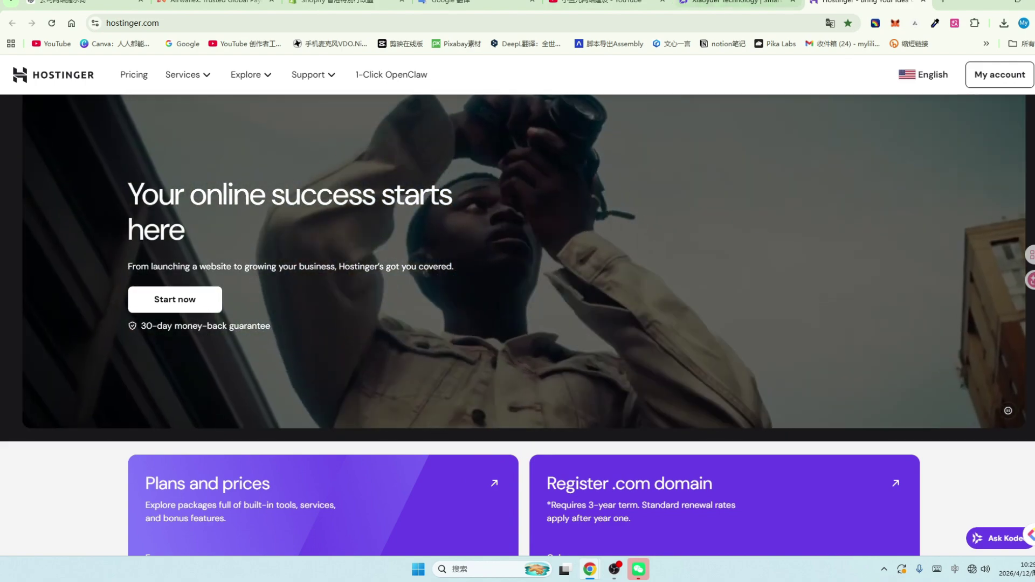
Return to the website editor and select the description paragraph beneath the About heading.
left_click(722, 5)
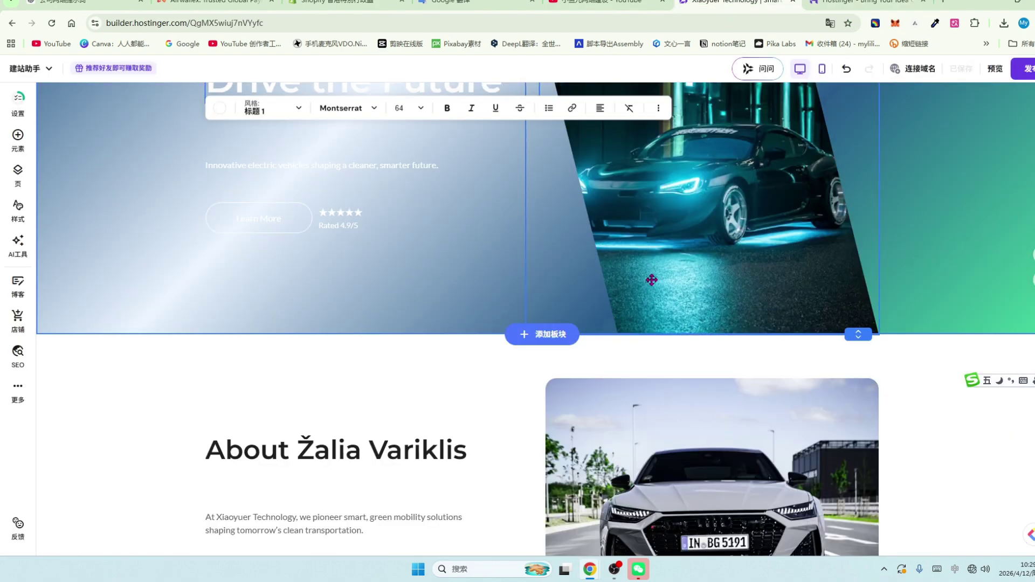
scroll(497, 377, "down", 2)
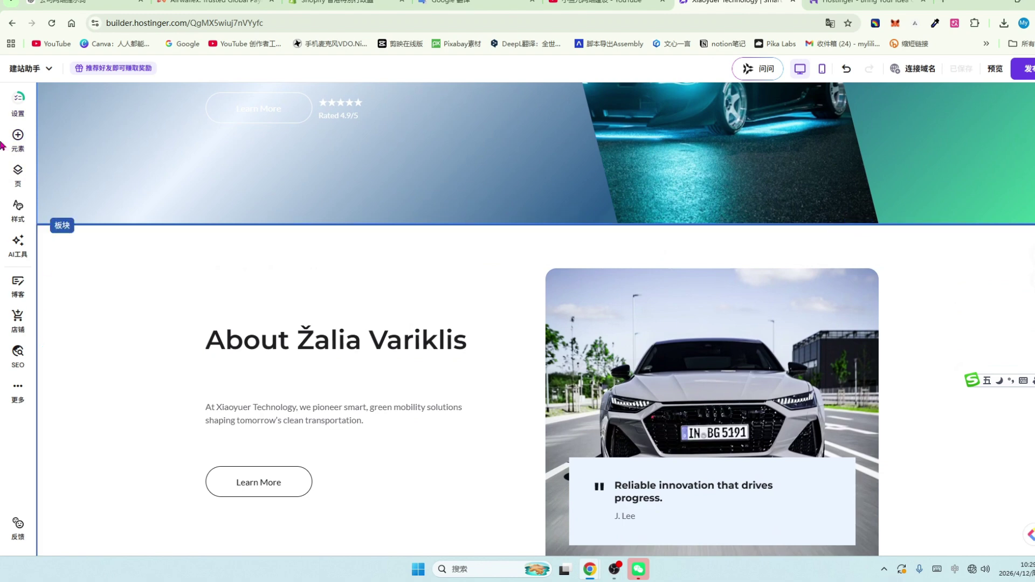
left_click(390, 409)
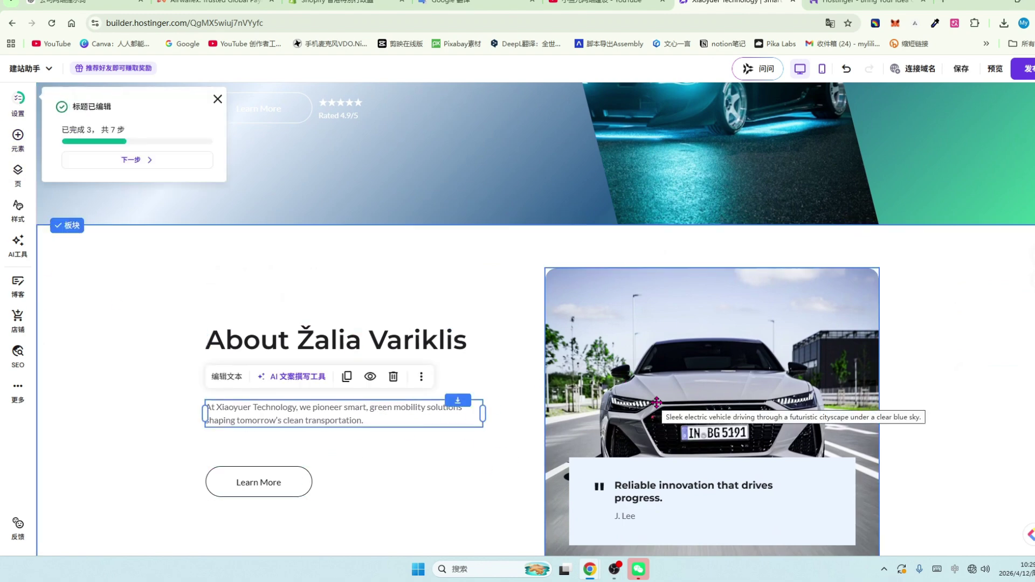
Switch to the Hostinger home page, translate it into Simplified Chinese, and highlight the translated 30-day money-back guarantee text.
key("ctrl+Tab")
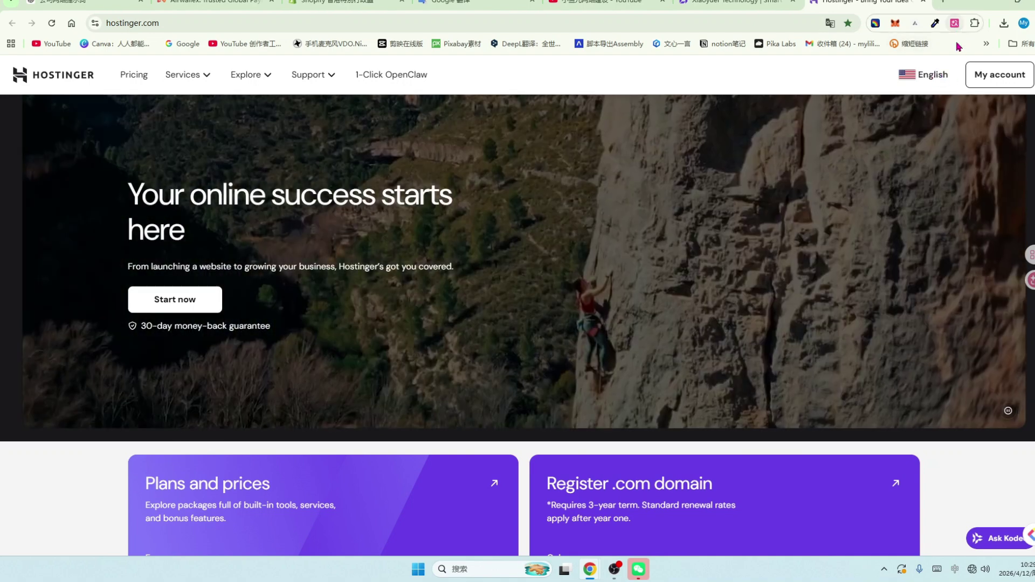
left_click(955, 22)
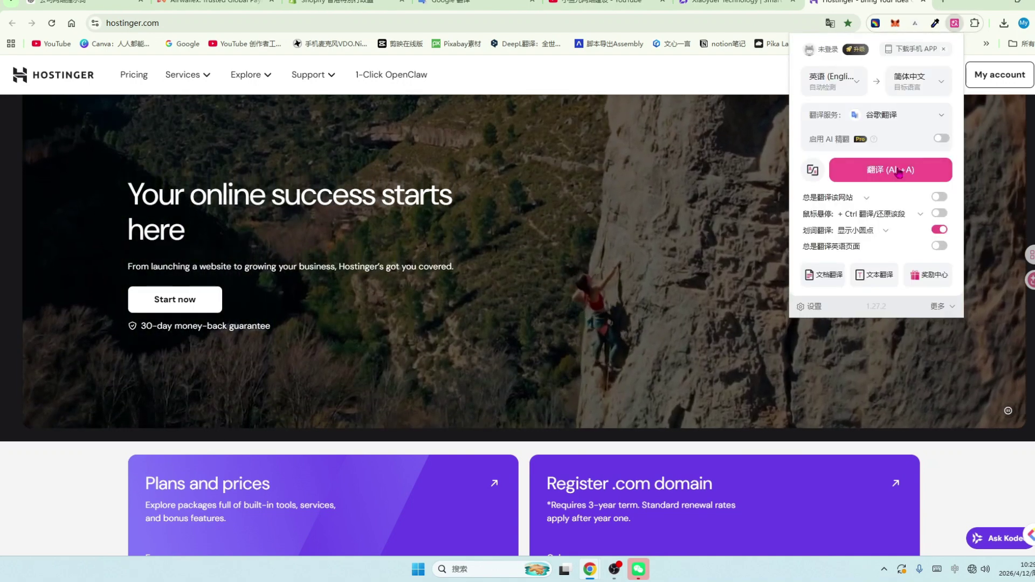
left_click(917, 168)
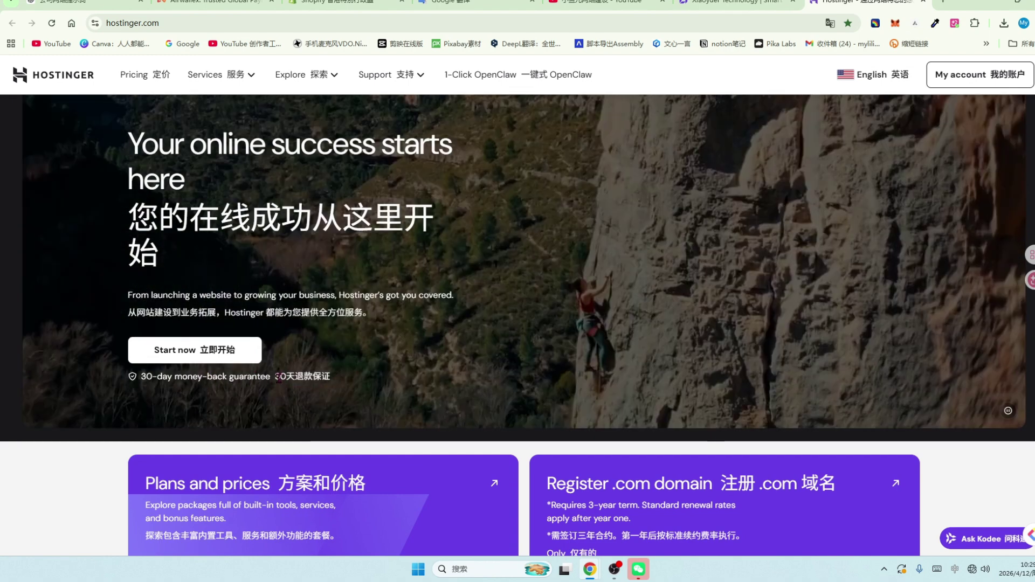
left_click_drag(275, 378, 330, 379)
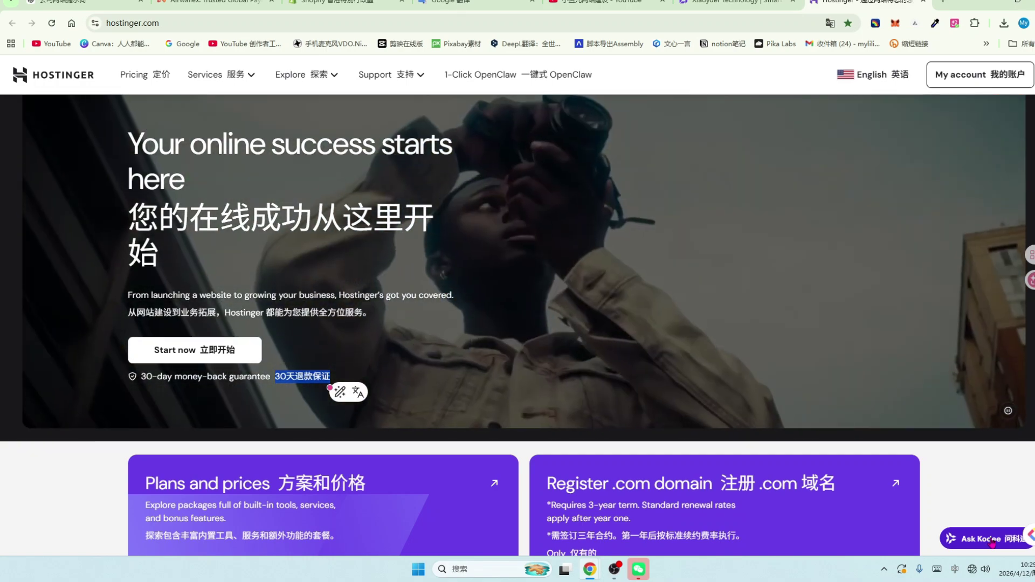
scroll(797, 309, "down", 1)
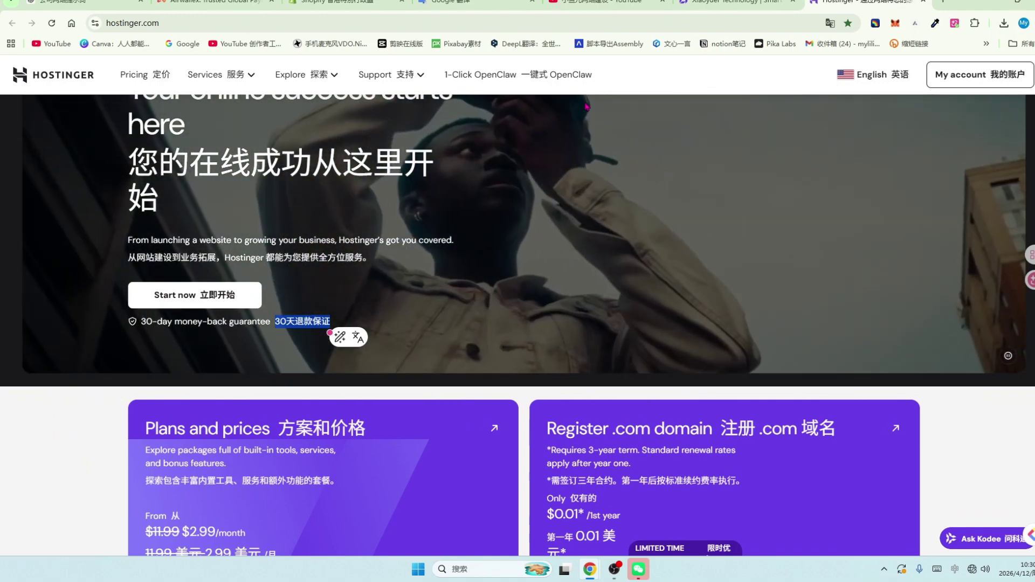
Switch to the YouTube channel's videos page and look over its newest website-building tutorials.
key("ctrl+5")
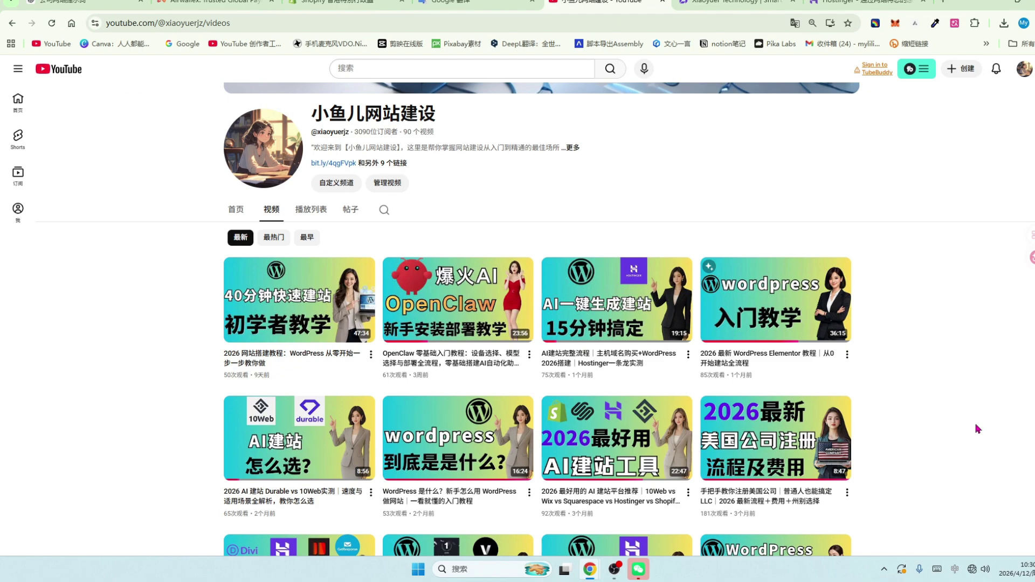
scroll(978, 429, "down", 1)
scroll(977, 428, "down", 3)
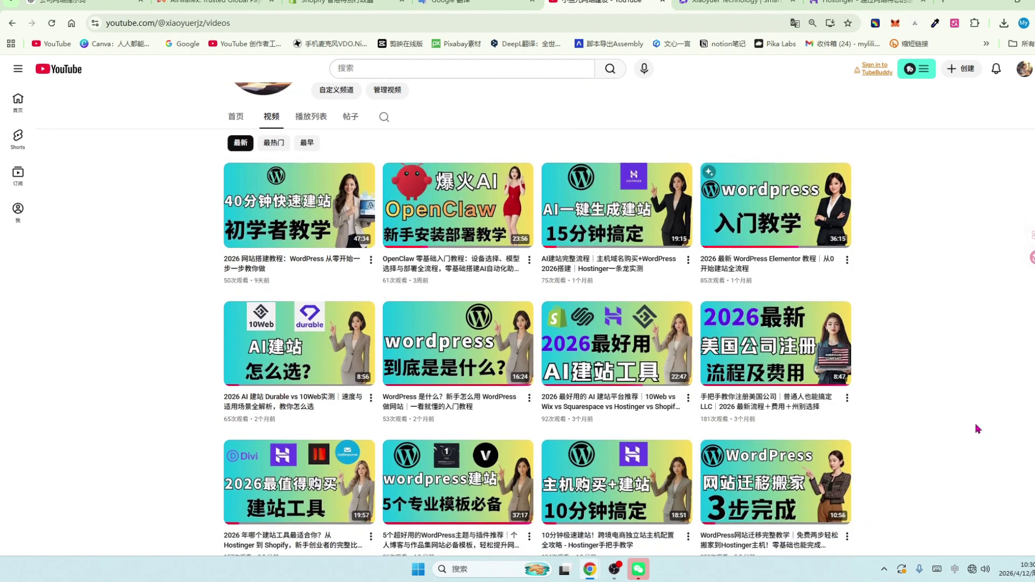
scroll(965, 372, "up", 6)
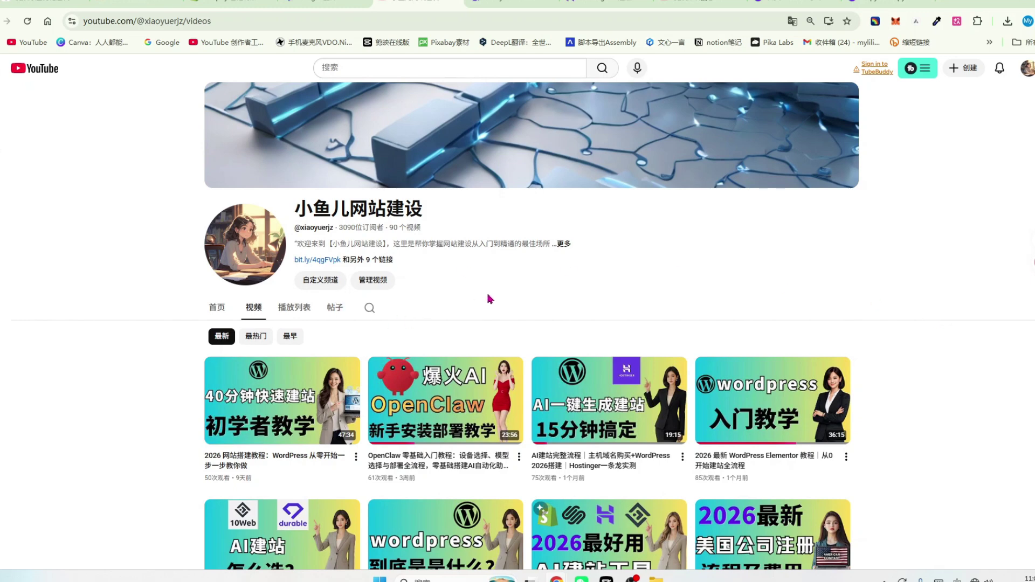
scroll(643, 261, "down", 1)
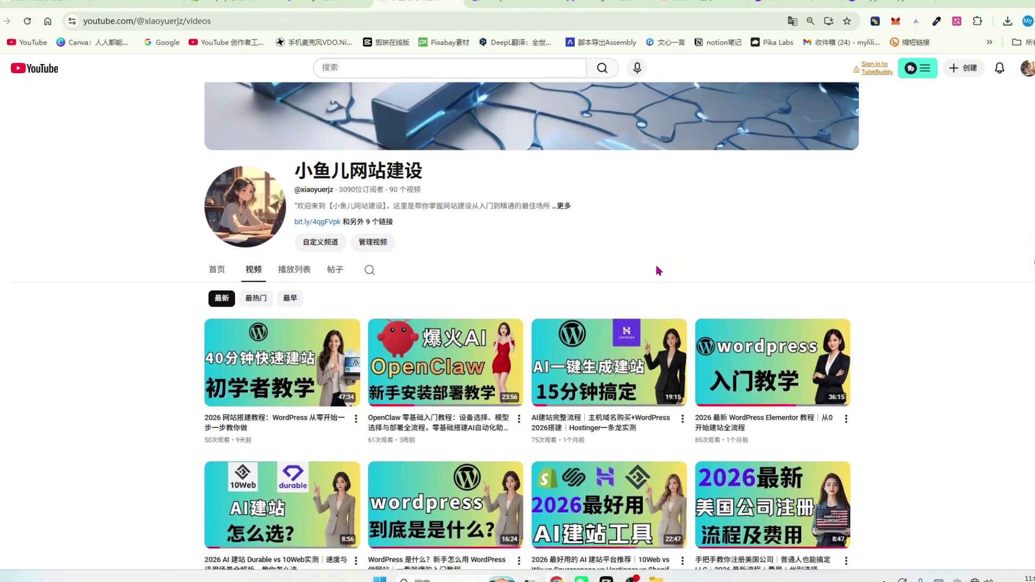
Switch to the Airwallex website and read its platform introduction and solutions for global businesses.
left_click(130, 5)
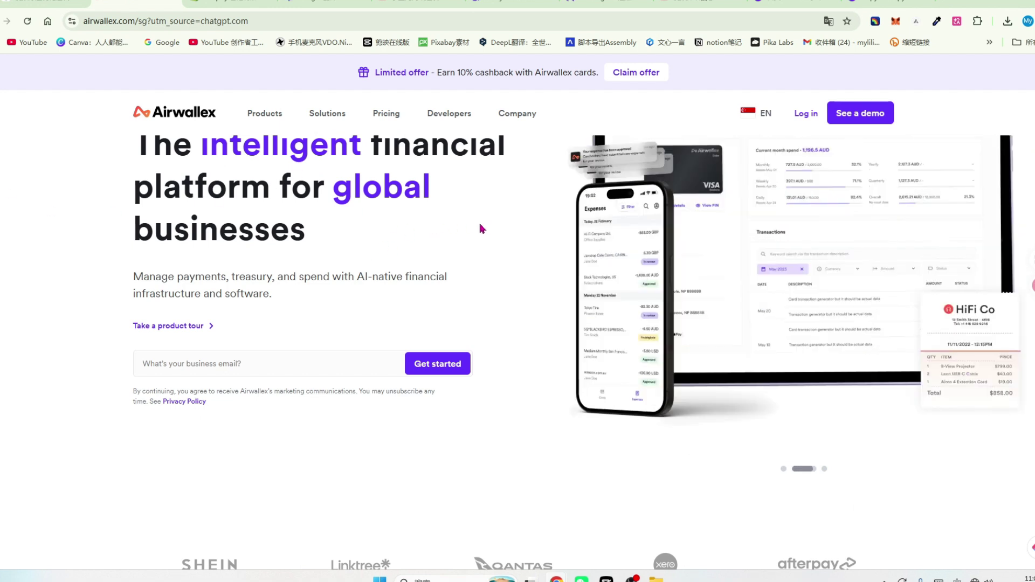
scroll(481, 227, "down", 1)
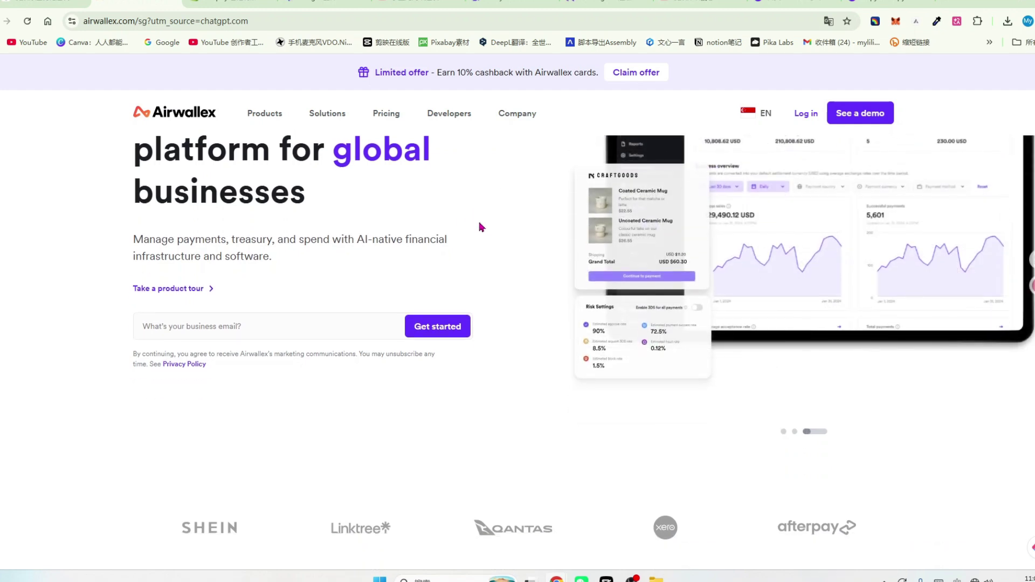
scroll(481, 227, "down", 5)
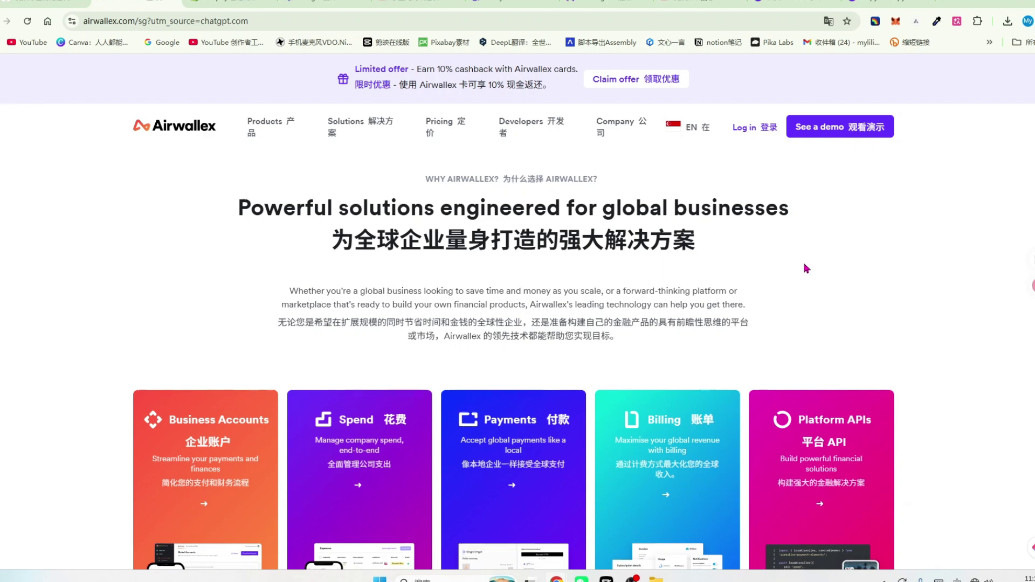
scroll(805, 267, "down", 3)
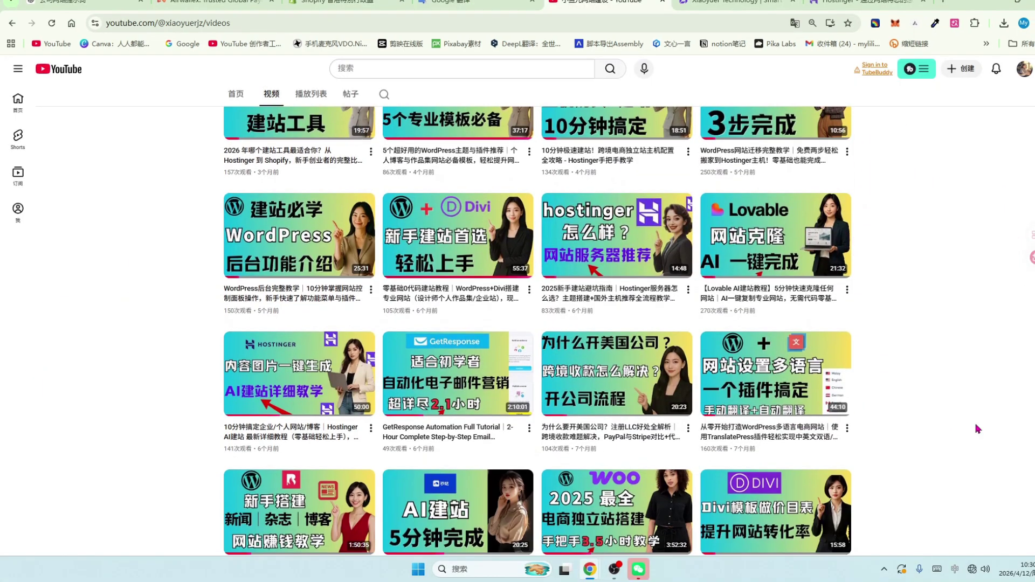
Browse the older WordPress, Divi and AI website-building tutorials further down the YouTube channel's video list.
scroll(978, 429, "down", 3)
scroll(978, 428, "down", 3)
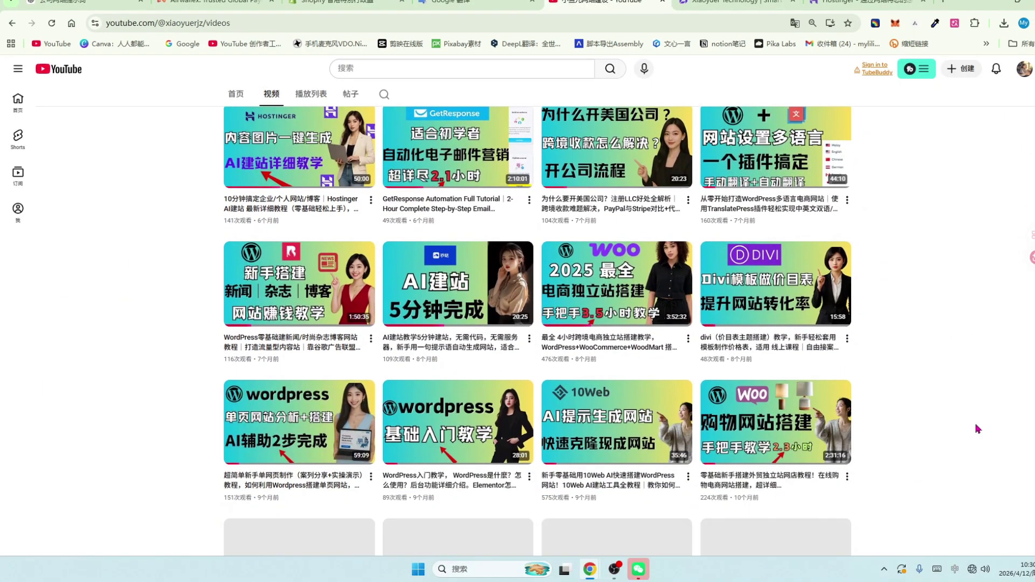
scroll(683, 350, "down", 2)
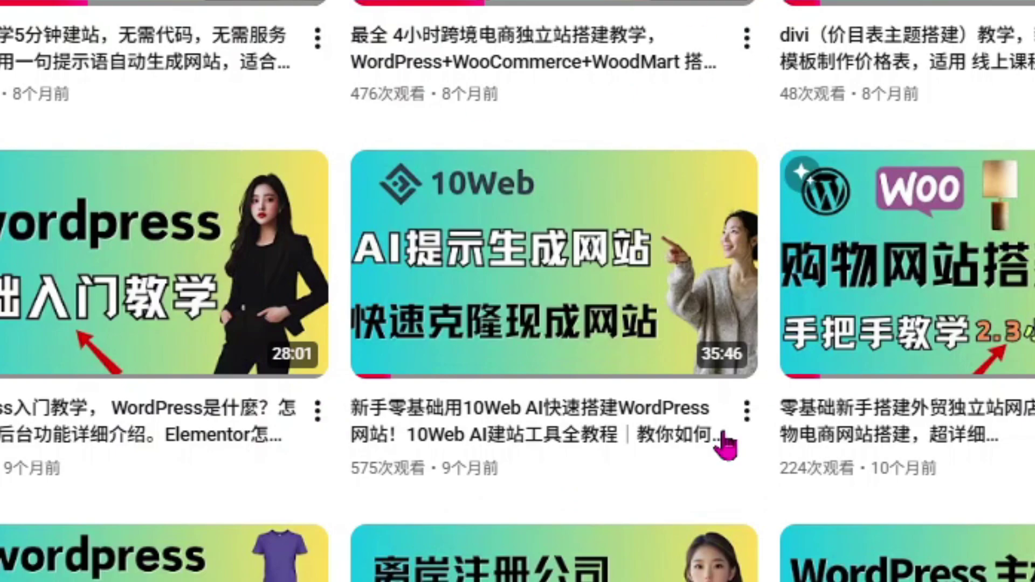
scroll(723, 434, "down", 5)
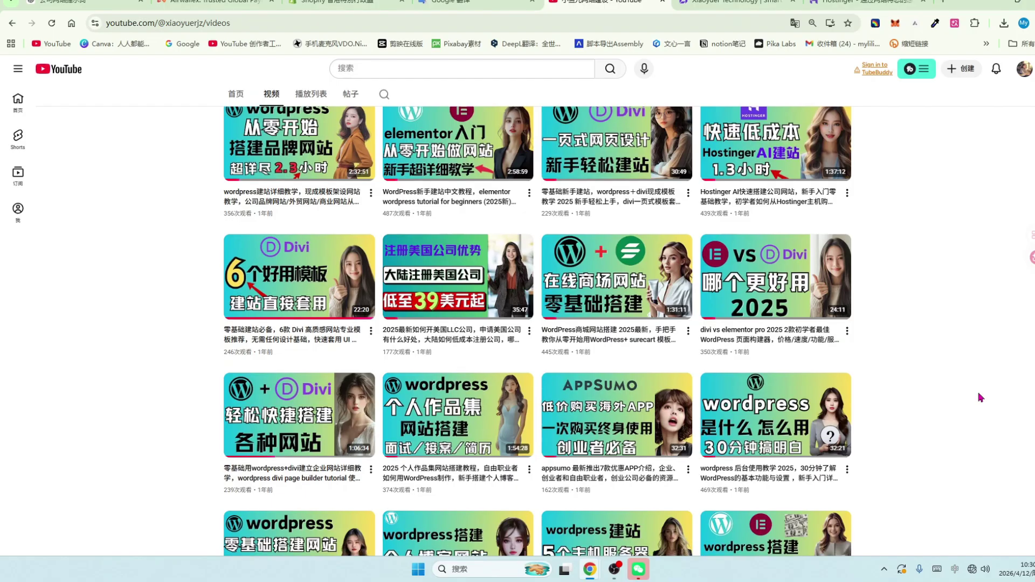
scroll(980, 397, "down", 1)
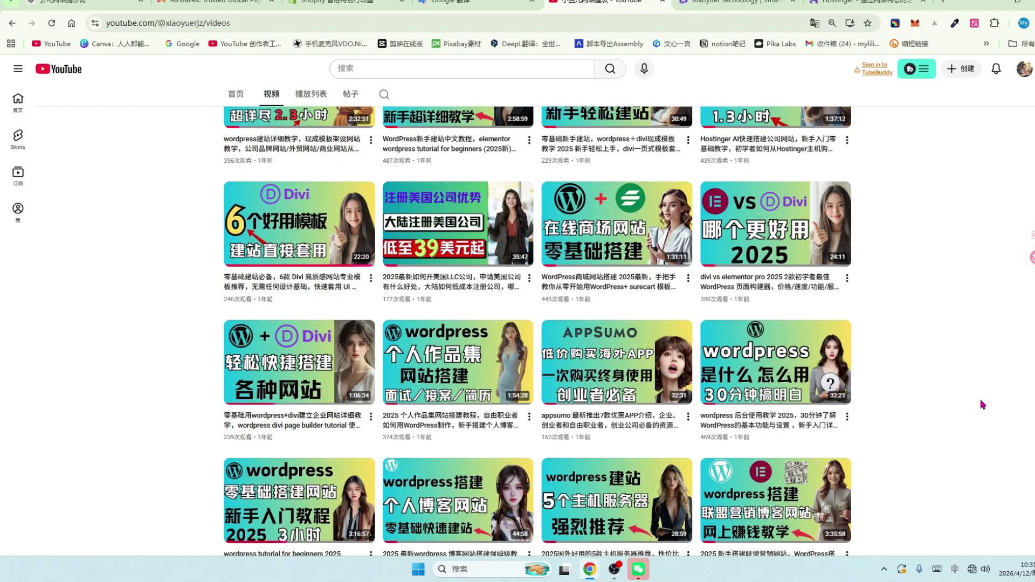
scroll(965, 307, "down", 1)
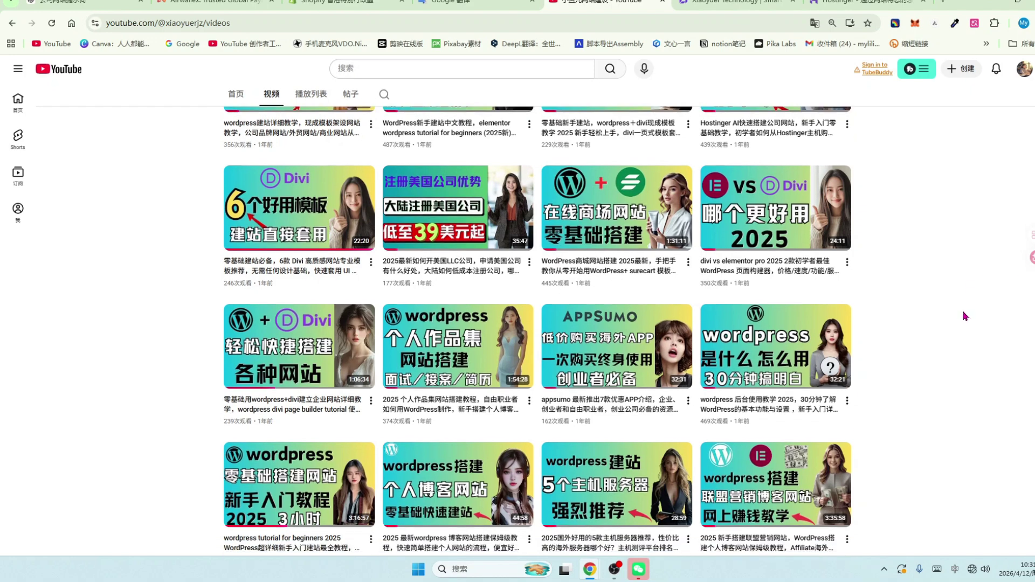
scroll(965, 319, "up", 1)
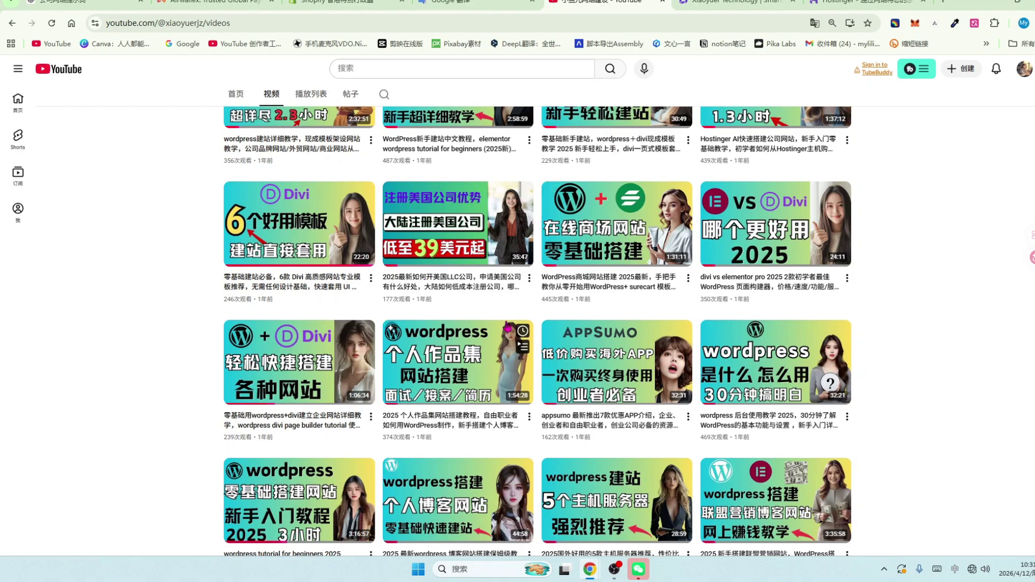
scroll(954, 370, "down", 4)
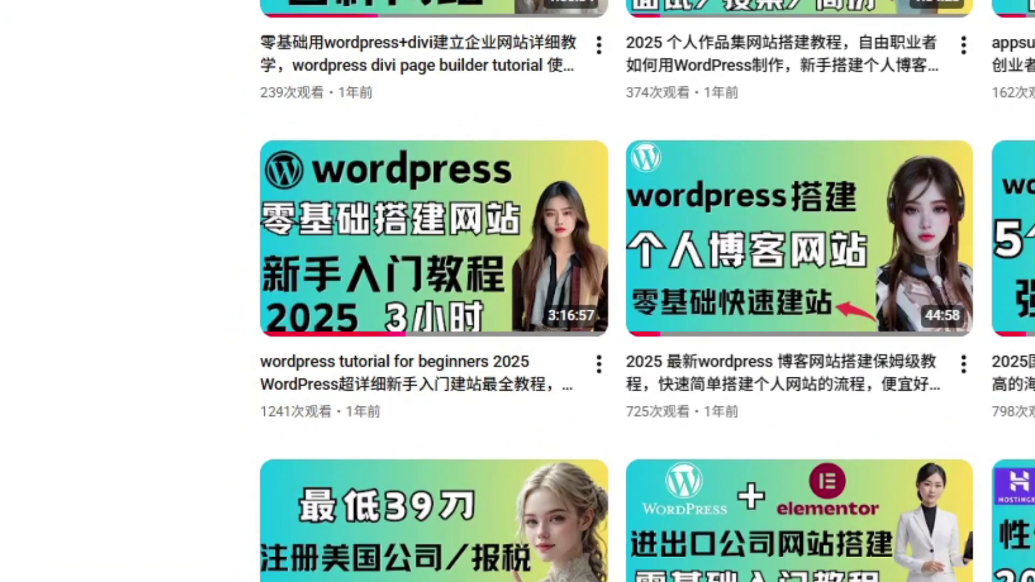